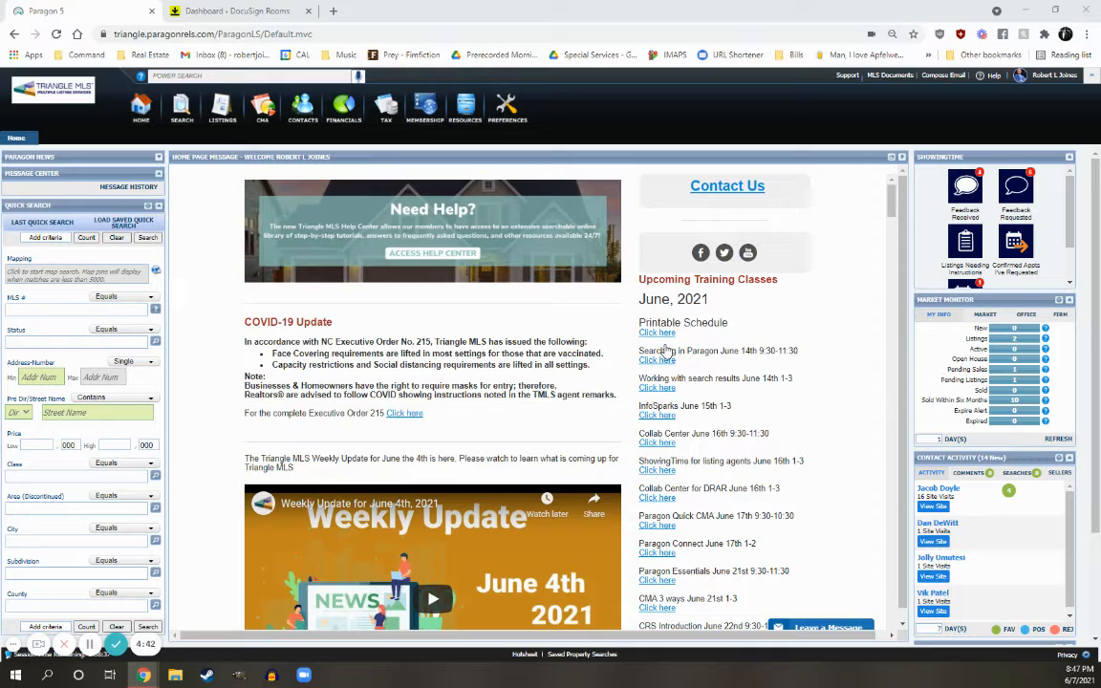
- Search the MLS by the property's street number and street name, and open the contingent listing's associated documents
{"action": "left_click", "coordinate": [46, 378]}
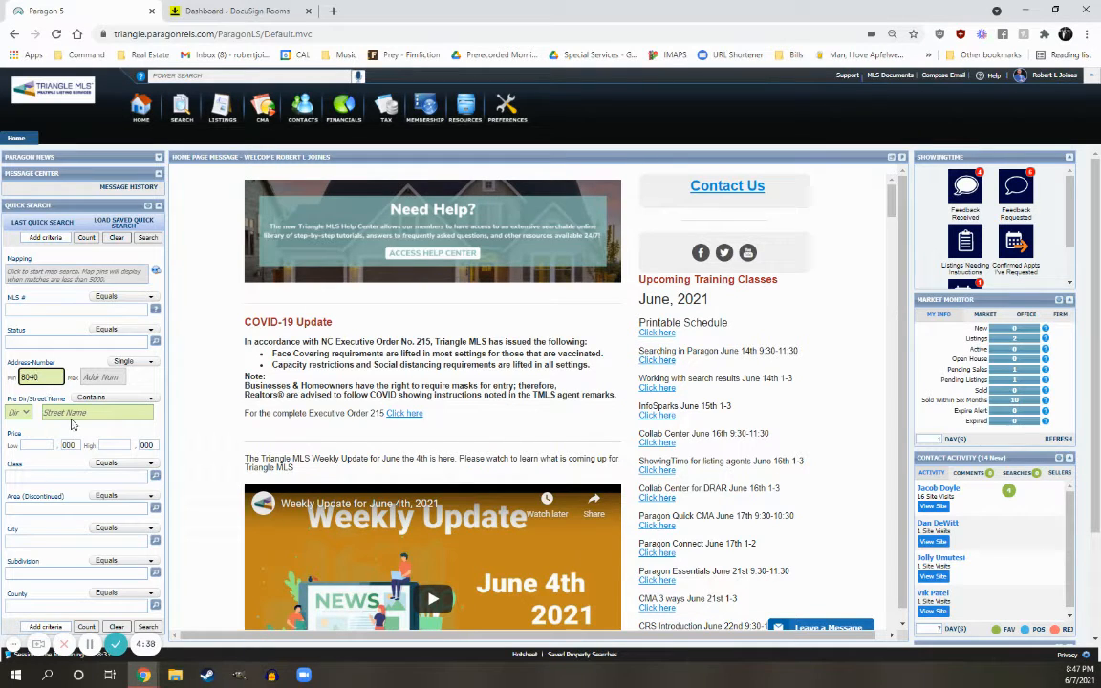
{"action": "key", "text": "Return"}
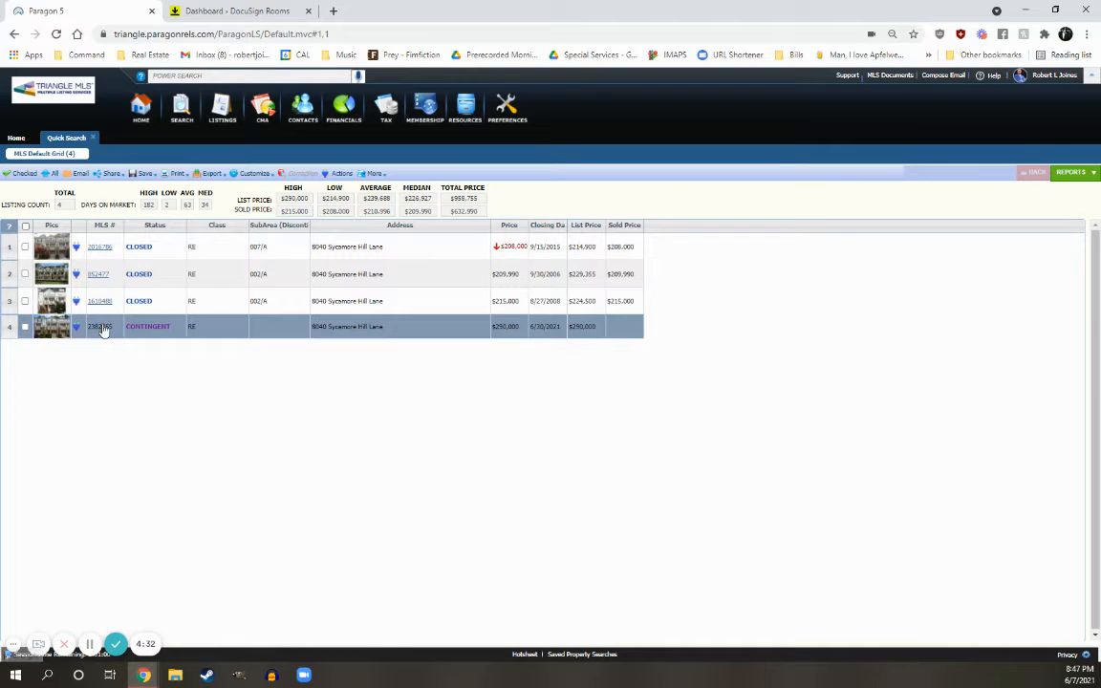
{"action": "left_click", "coordinate": [100, 327]}
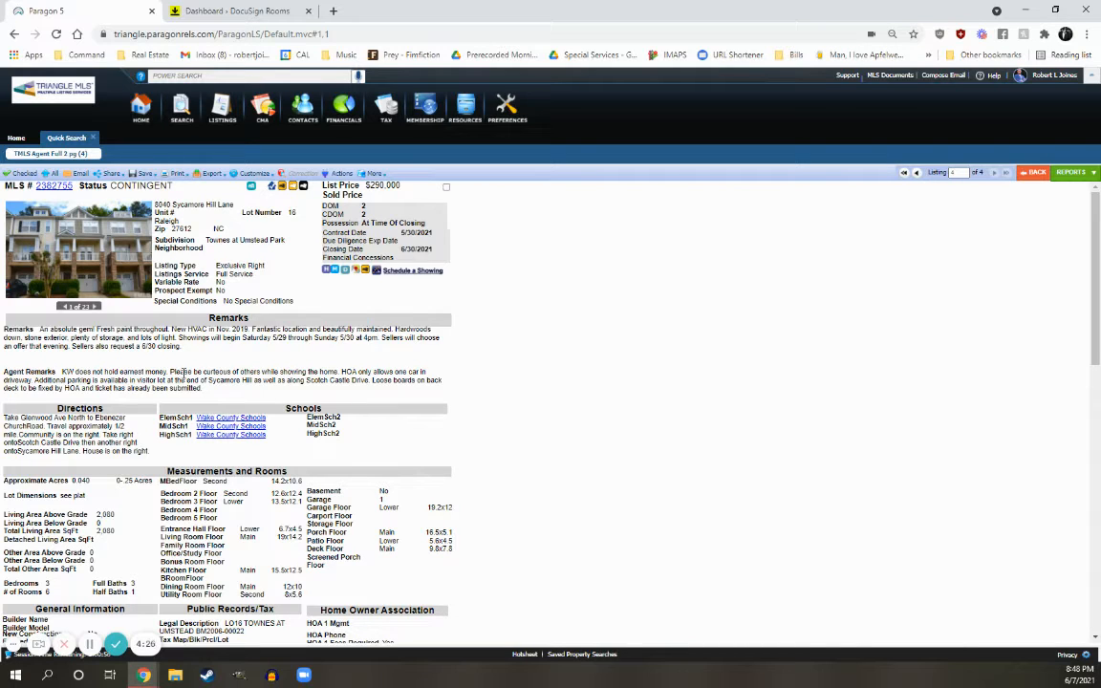
{"action": "left_click", "coordinate": [345, 272]}
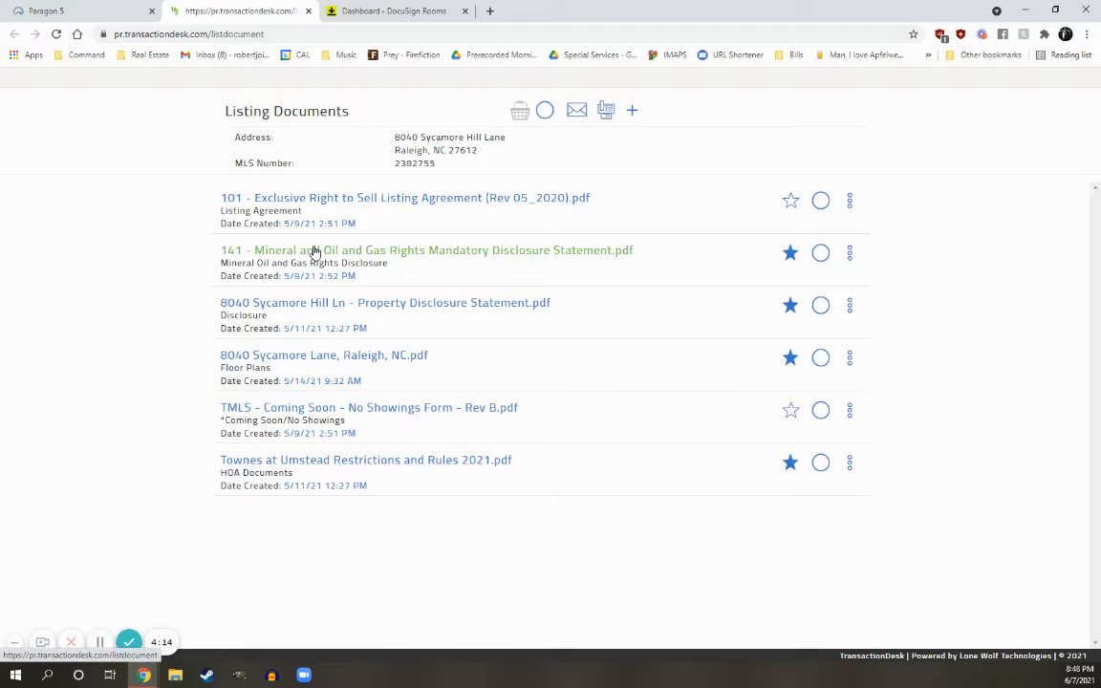
- Select the Property Disclosure Statement and the 141 - Mineral and Oil and Gas Rights Mandatory Disclosure Statement, and download both together
{"action": "left_click", "coordinate": [820, 307]}
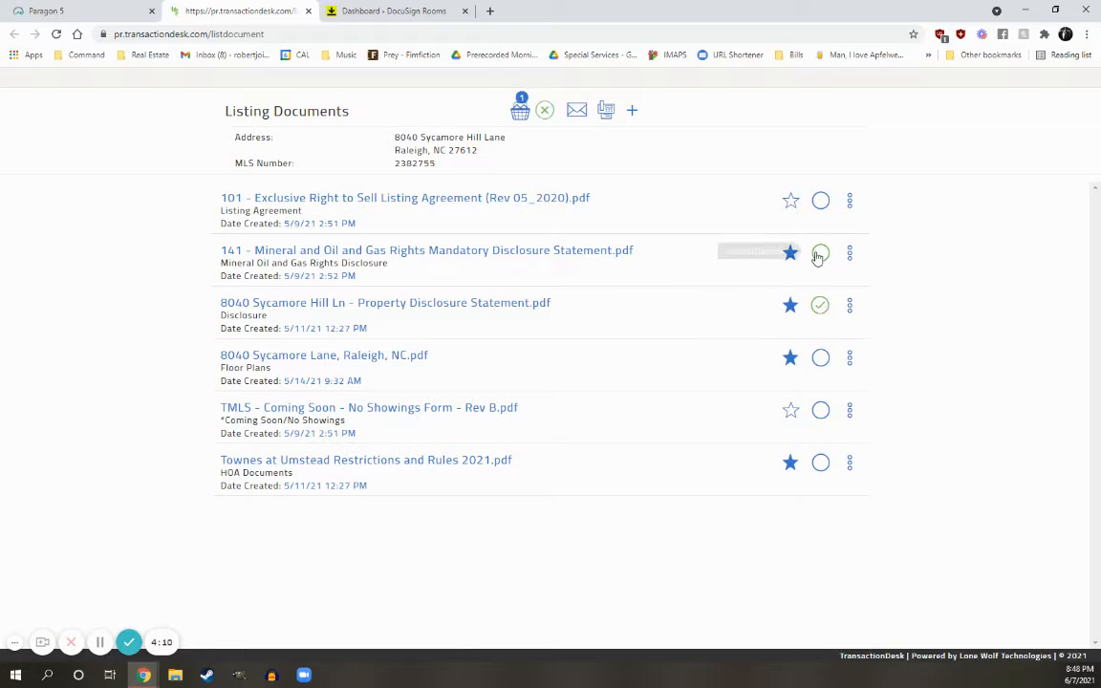
{"action": "left_click", "coordinate": [820, 254]}
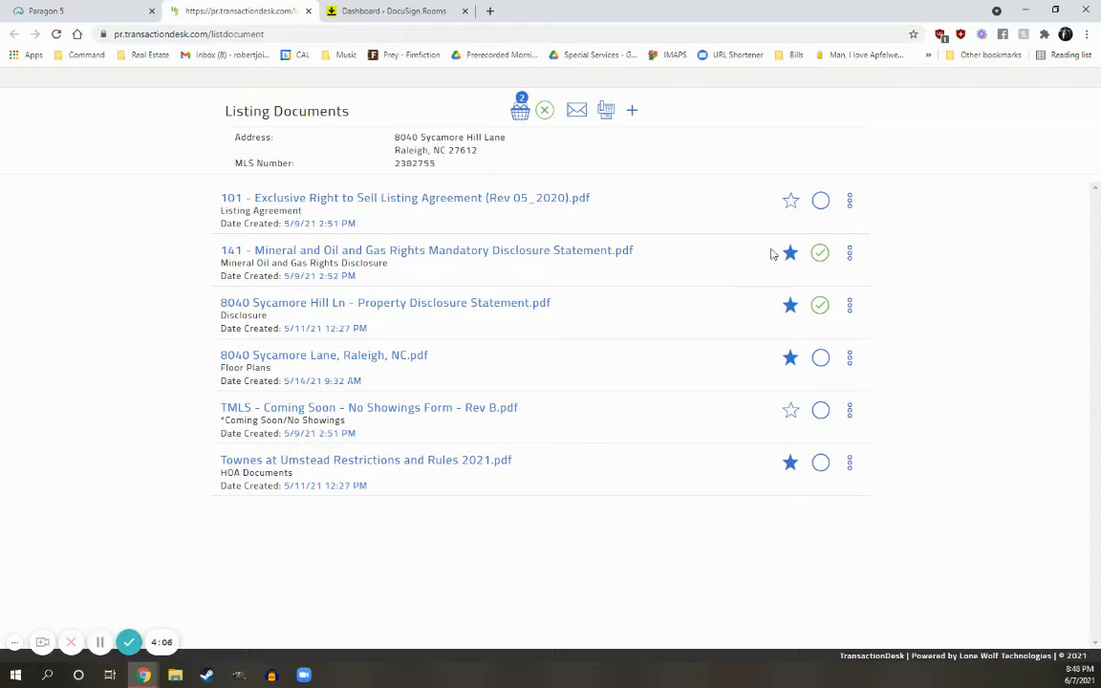
{"action": "left_click", "coordinate": [519, 114]}
{"action": "left_click", "coordinate": [670, 155]}
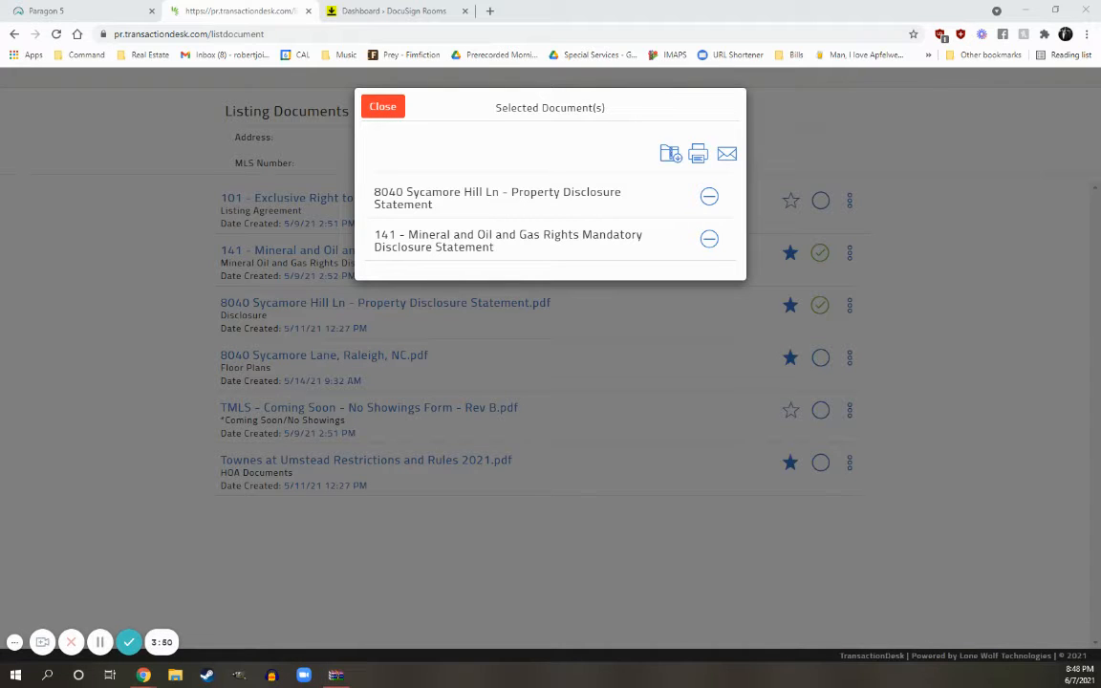
{"action": "left_click", "coordinate": [382, 109]}
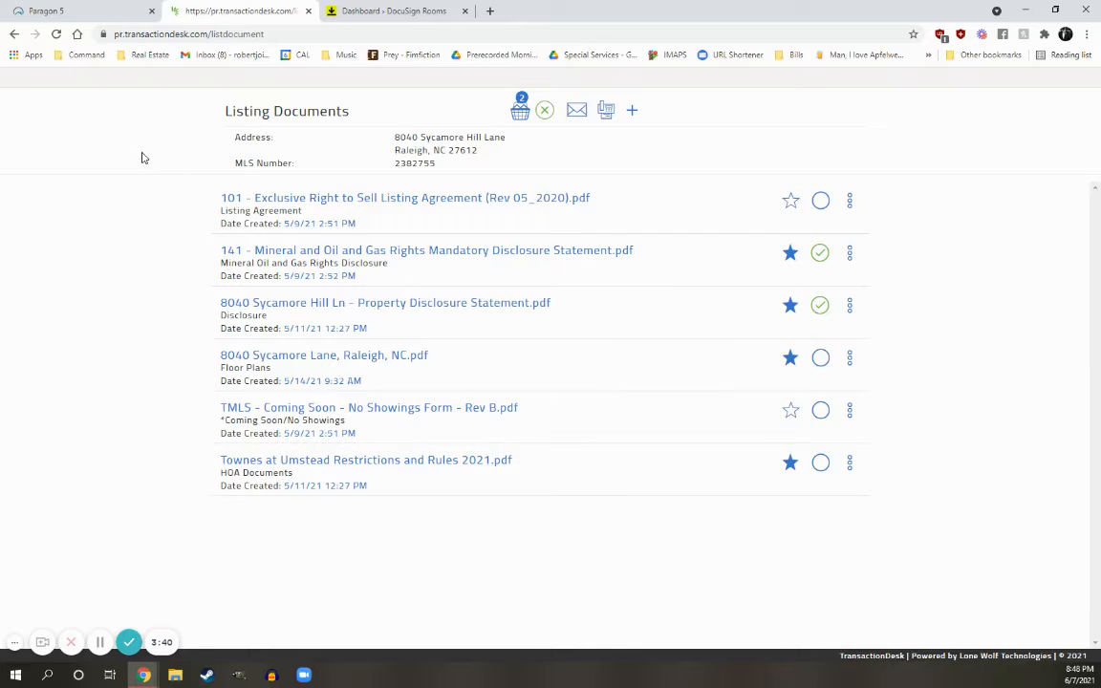
- Switch to DocuSign Rooms and upload both disclosure PDFs from the Disclosures Test folder to the Sample 2-t test room's documents
{"action": "left_click", "coordinate": [387, 12]}
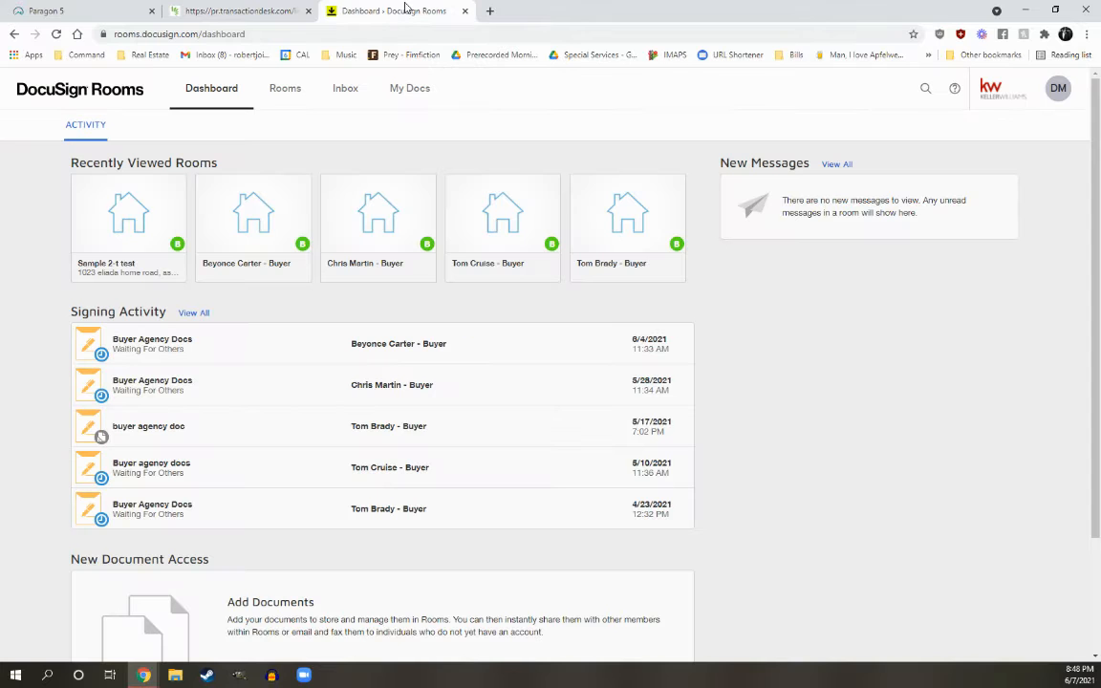
{"action": "left_click", "coordinate": [133, 225]}
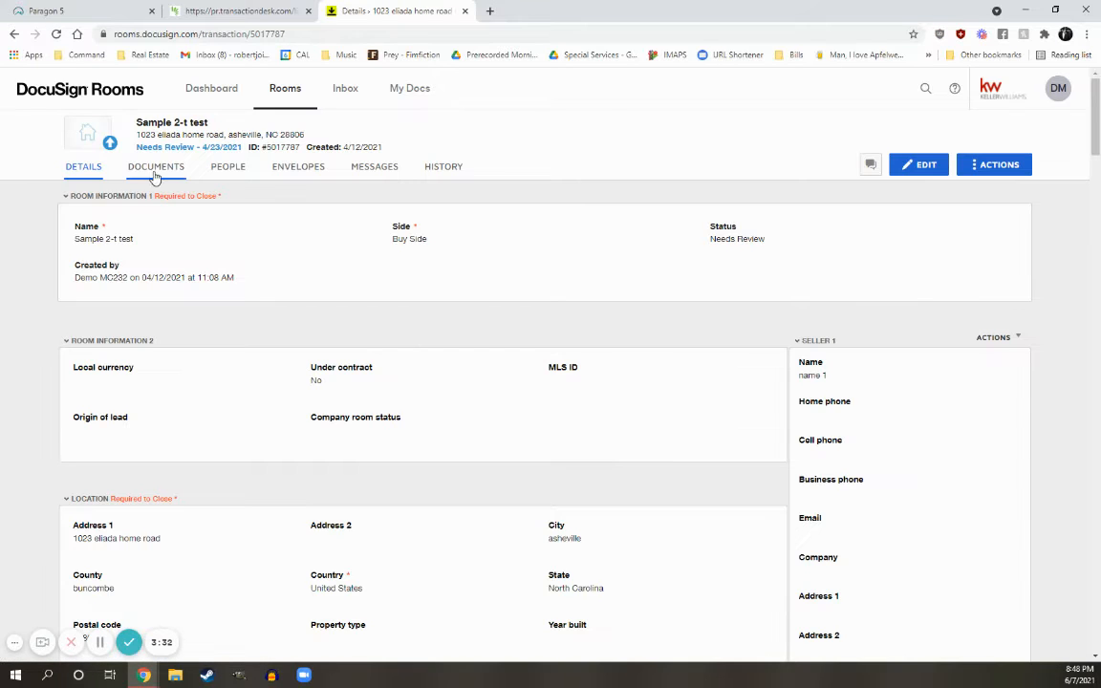
{"action": "left_click", "coordinate": [156, 170]}
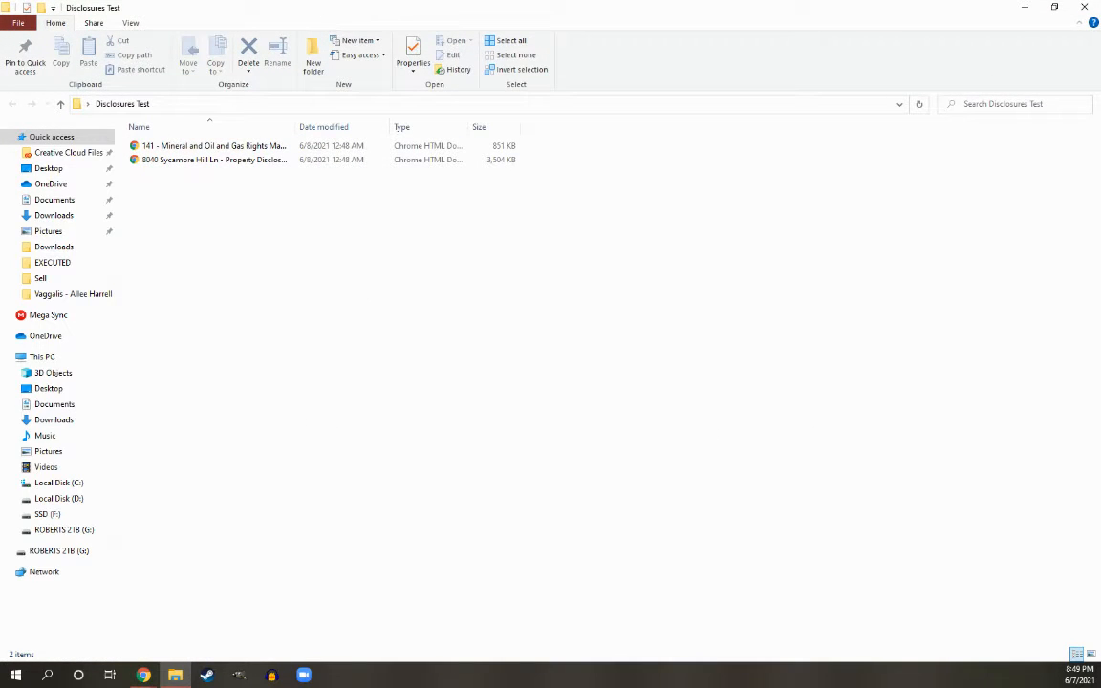
{"action": "left_click_drag", "start_coordinate": [270, 21], "coordinate": [373, 38]}
{"action": "left_click_drag", "start_coordinate": [343, 218], "coordinate": [867, 513]}
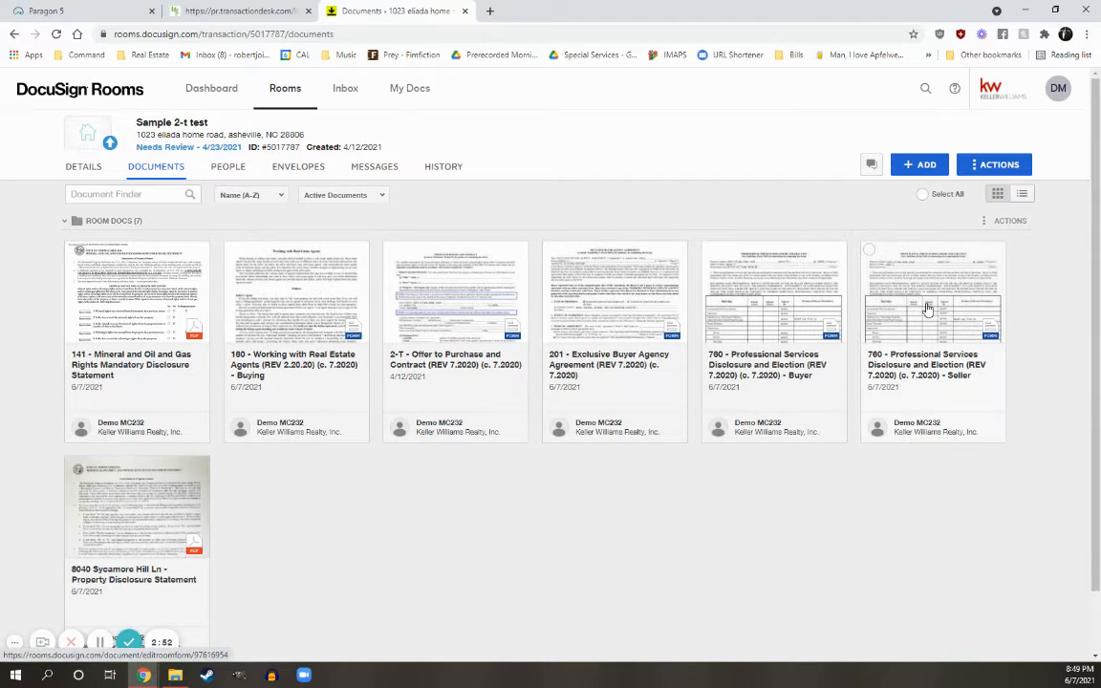
- Examine the uploaded 141 - Mineral and Oil and Gas Rights Mandatory Disclosure Statement down to its purchaser signature lines, and close it
{"action": "left_click", "coordinate": [117, 320]}
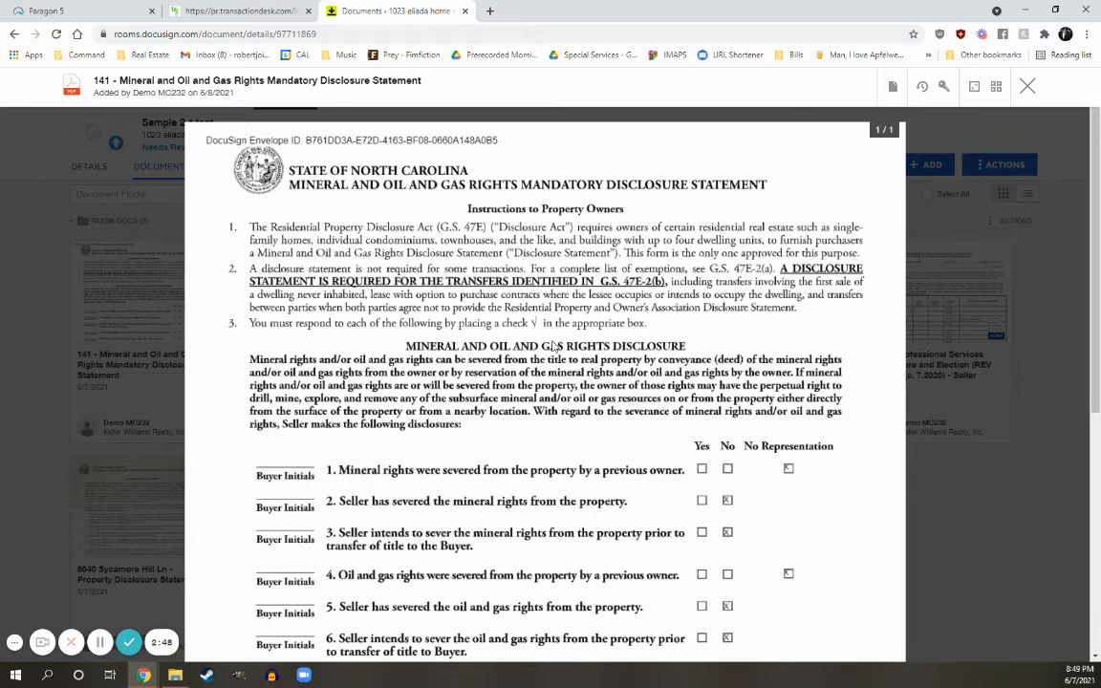
{"action": "scroll", "coordinate": [553, 346], "scroll_direction": "down", "scroll_amount": 5}
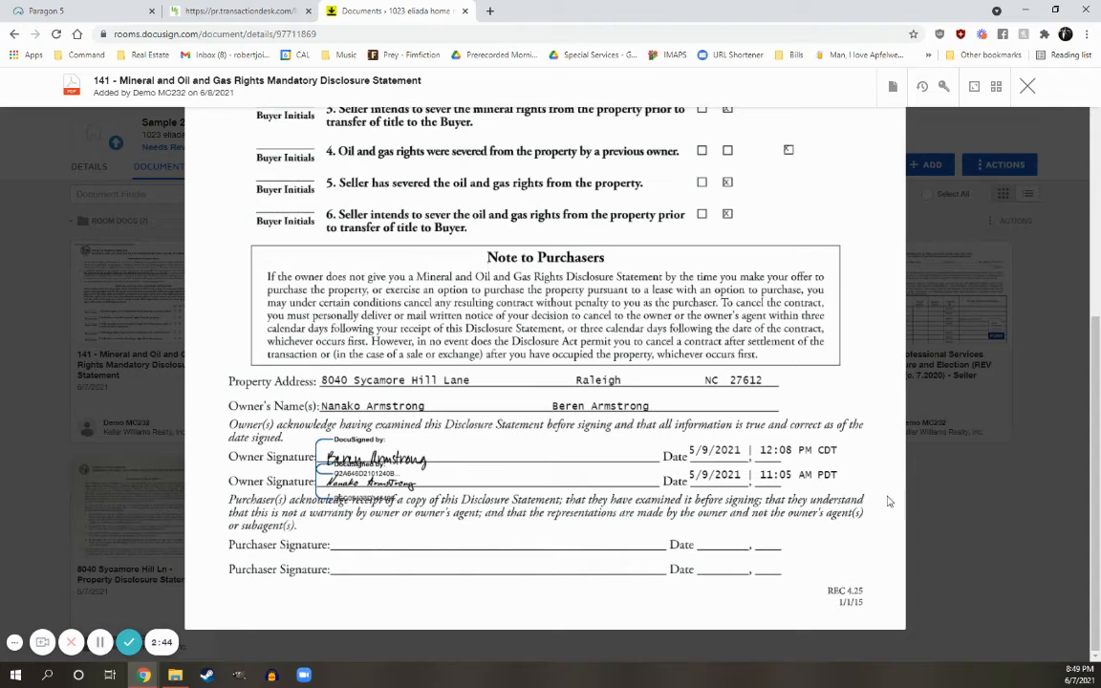
{"action": "left_click", "coordinate": [1027, 87]}
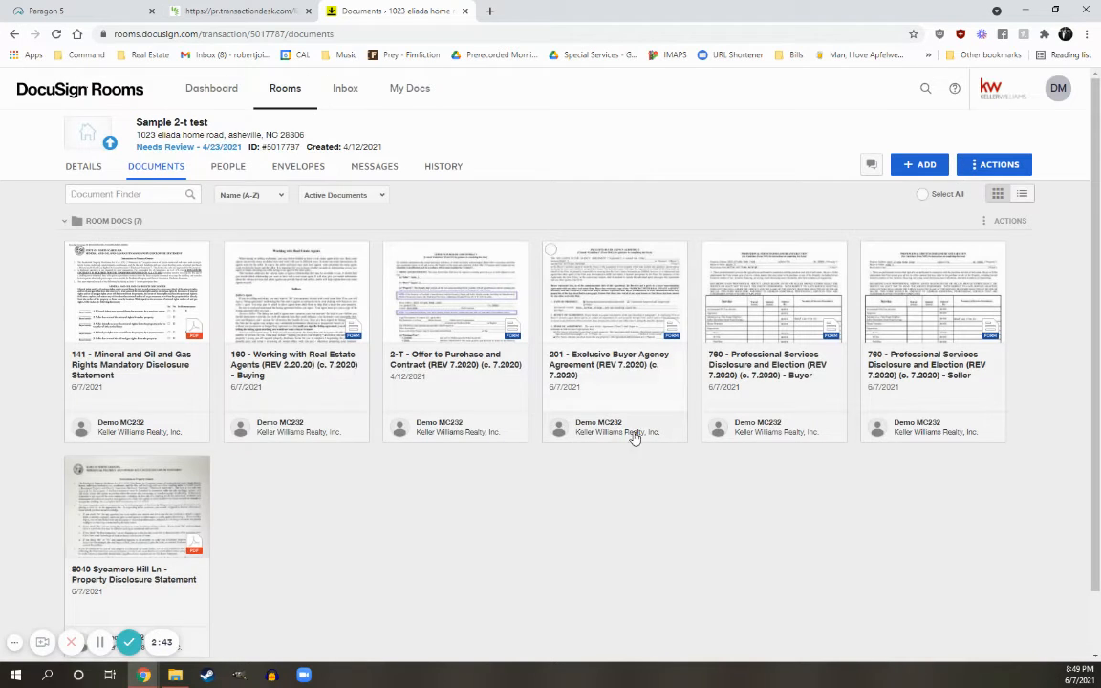
- Create a new envelope in the room and name it Disclosures
{"action": "left_click", "coordinate": [306, 169]}
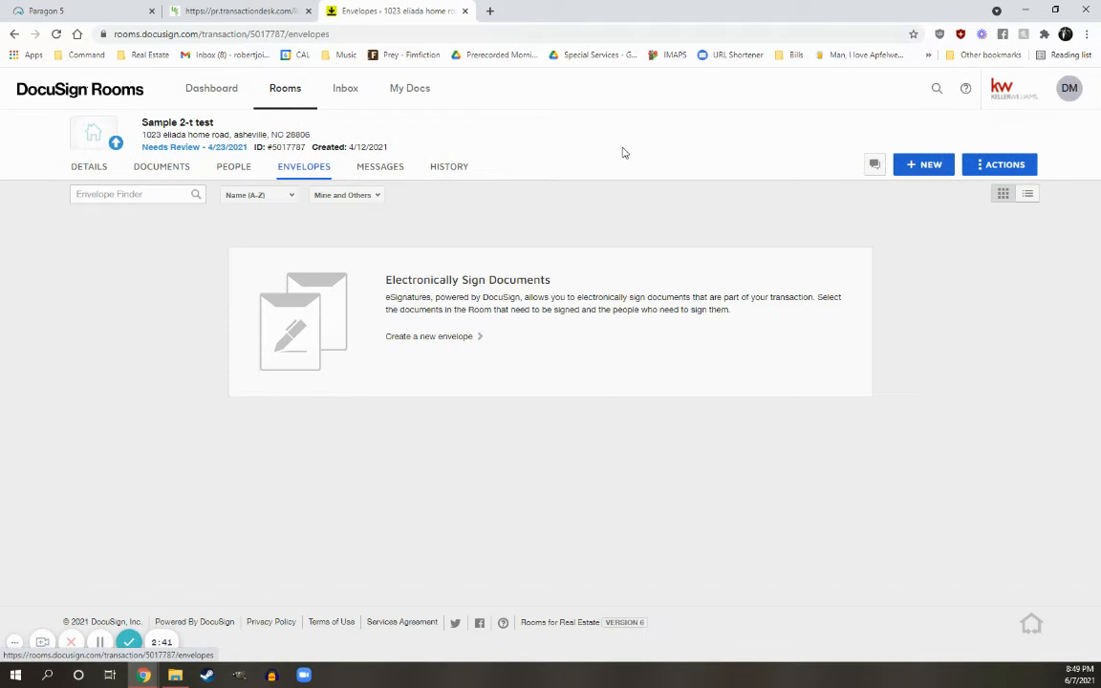
{"action": "left_click", "coordinate": [945, 165]}
{"action": "left_click_drag", "start_coordinate": [172, 205], "coordinate": [44, 214]}
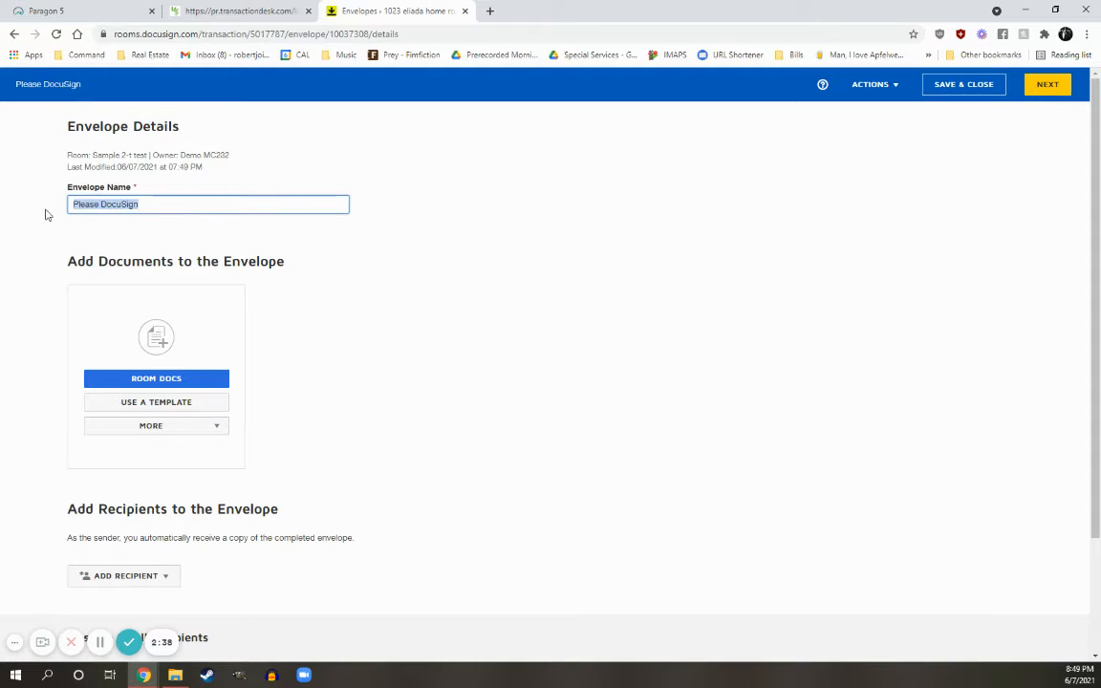
{"action": "type", "text": "Dsicloo"}
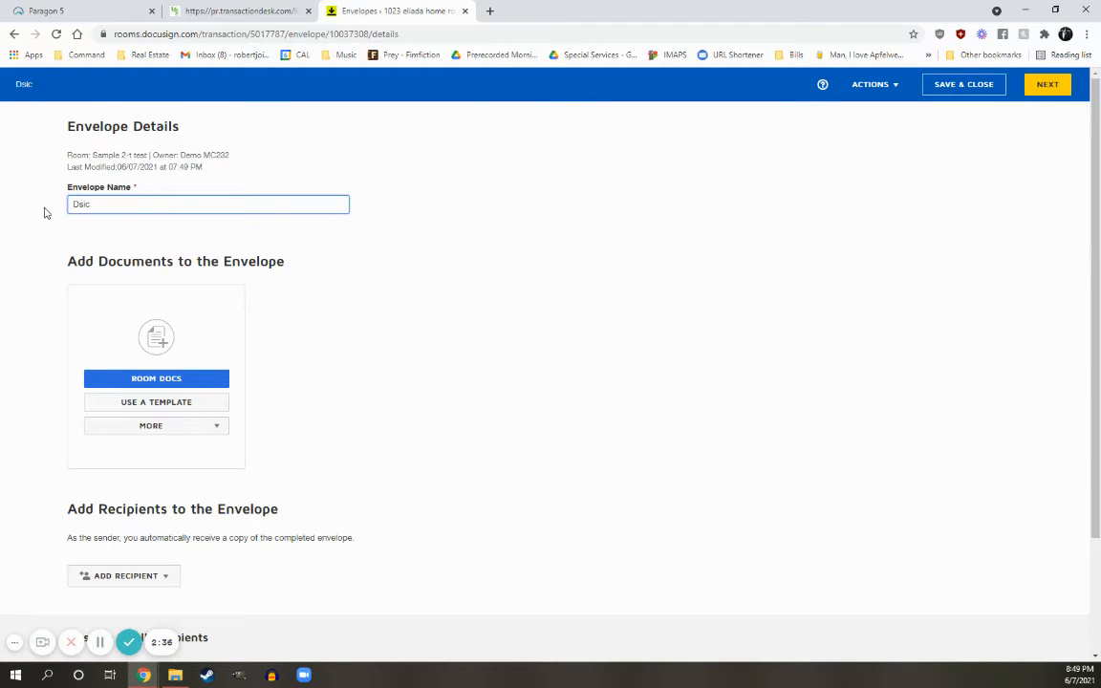
{"action": "key", "text": "BackSpace"}
{"action": "key", "text": "BackSpace"}
{"action": "key", "text": "BackSpace"}
{"action": "type", "text": "isclosures"}
- Add the Property Disclosure Statement and the 141 - Mineral and Oil and Gas Rights disclosure from the room documents to the envelope
{"action": "left_click", "coordinate": [153, 378]}
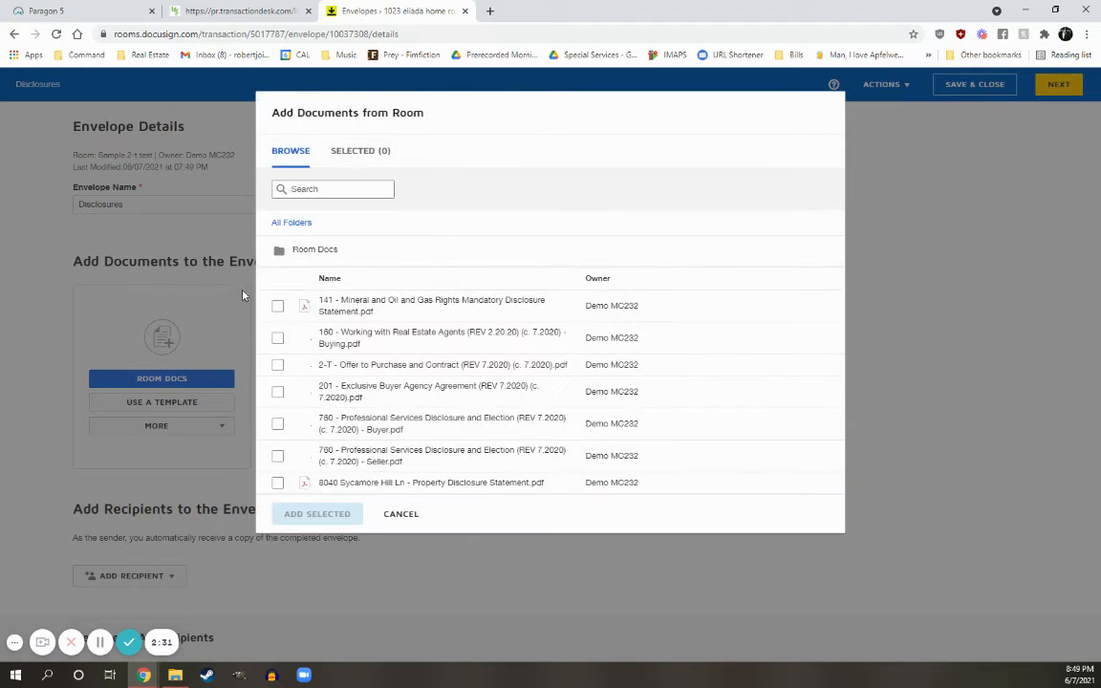
{"action": "left_click", "coordinate": [277, 484]}
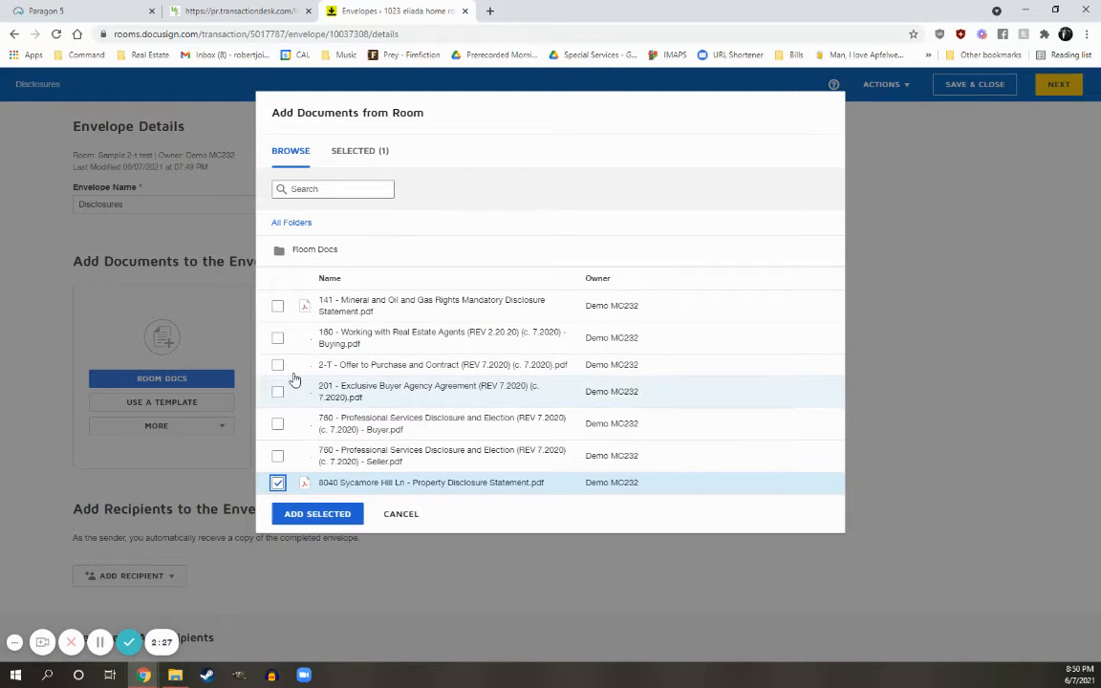
{"action": "left_click", "coordinate": [277, 306]}
{"action": "left_click", "coordinate": [345, 519]}
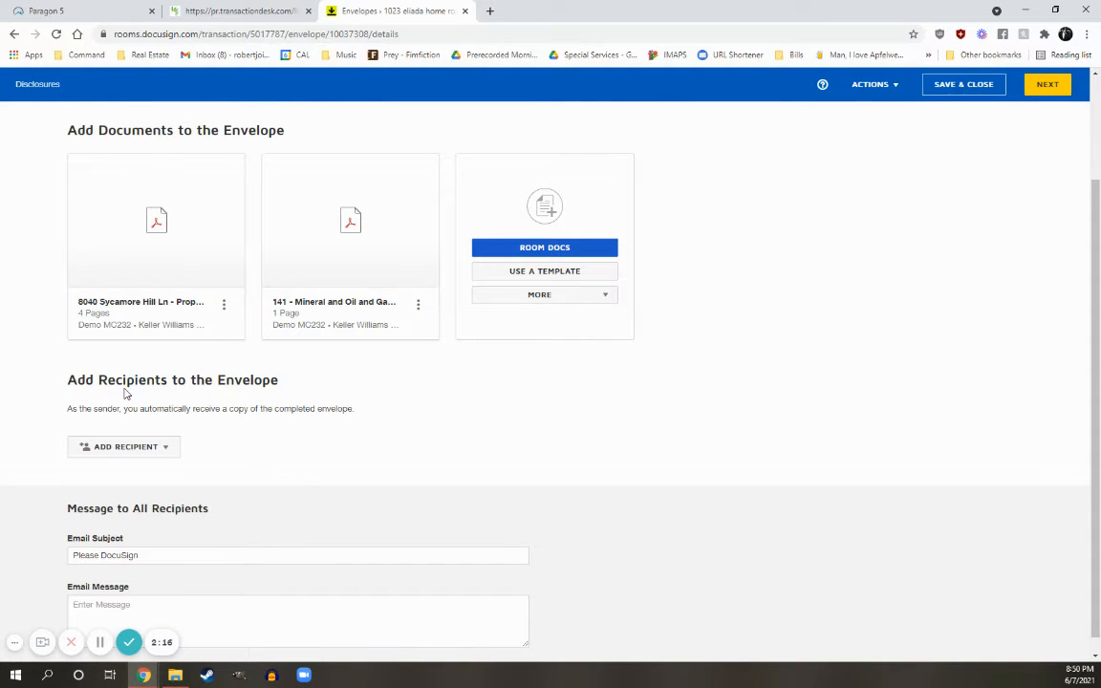
- Add the room participant buyer 1 as an envelope recipient and fill in the buyer's e-mail address
{"action": "left_click", "coordinate": [122, 449]}
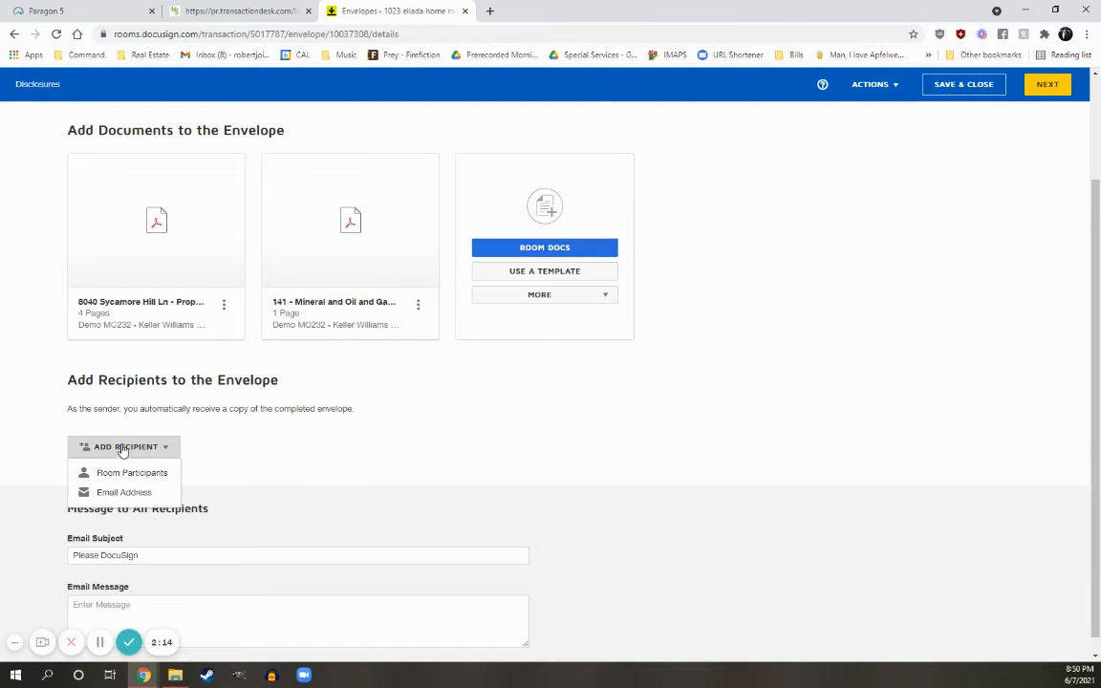
{"action": "left_click", "coordinate": [130, 472]}
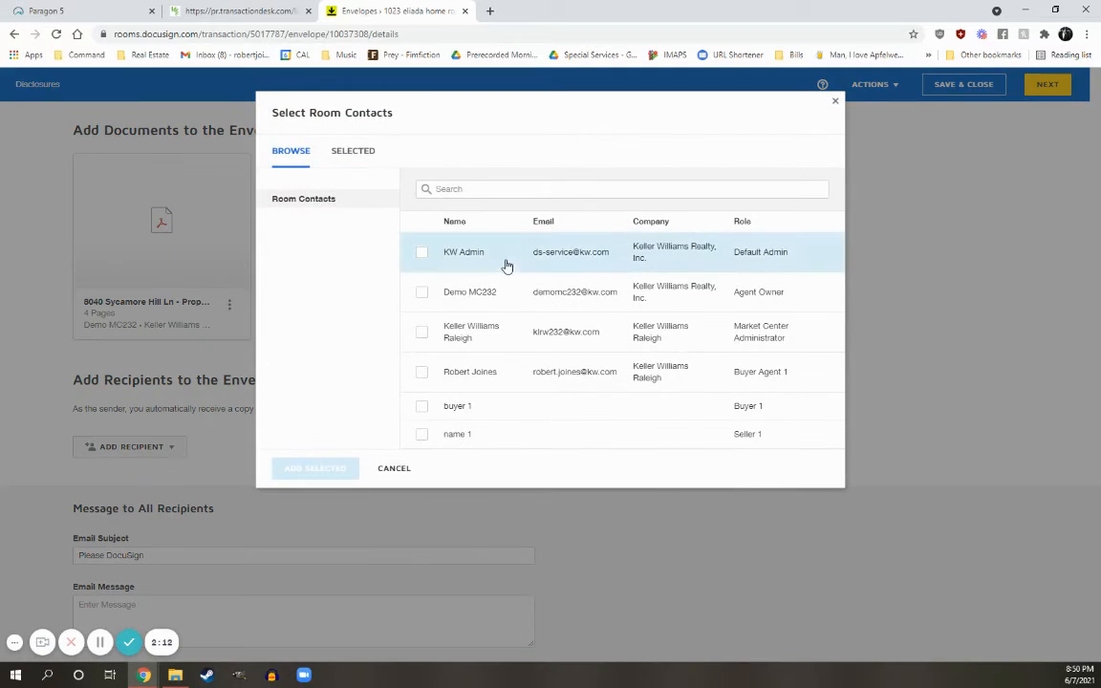
{"action": "left_click", "coordinate": [422, 409]}
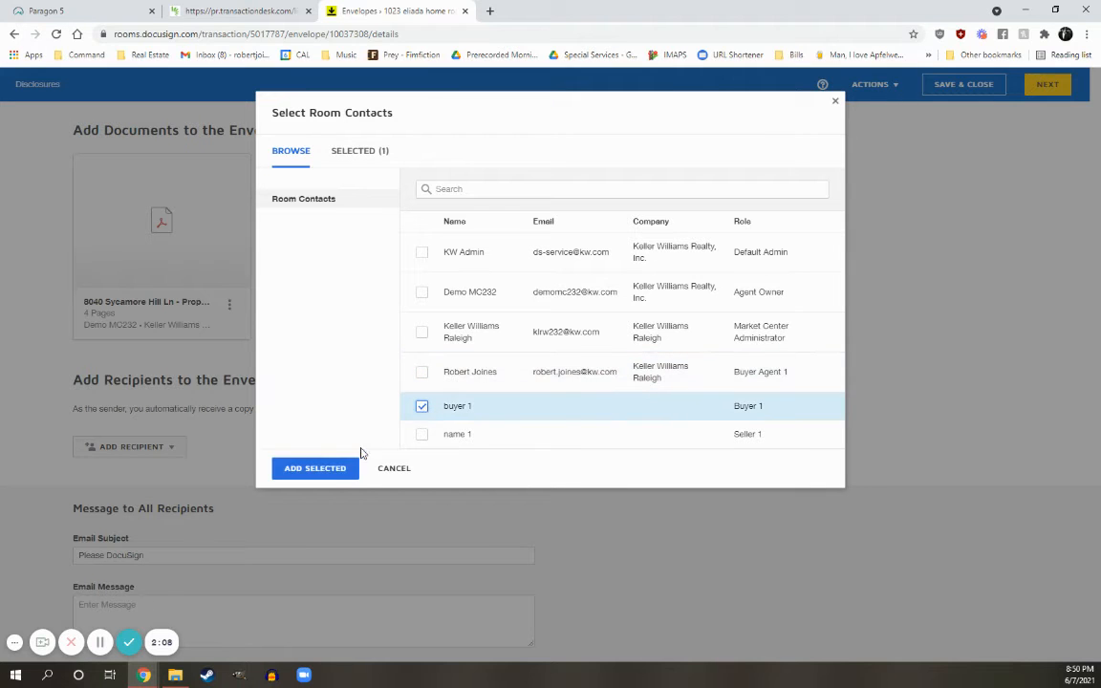
{"action": "left_click", "coordinate": [324, 468]}
{"action": "scroll", "coordinate": [296, 508], "scroll_direction": "down", "scroll_amount": 1}
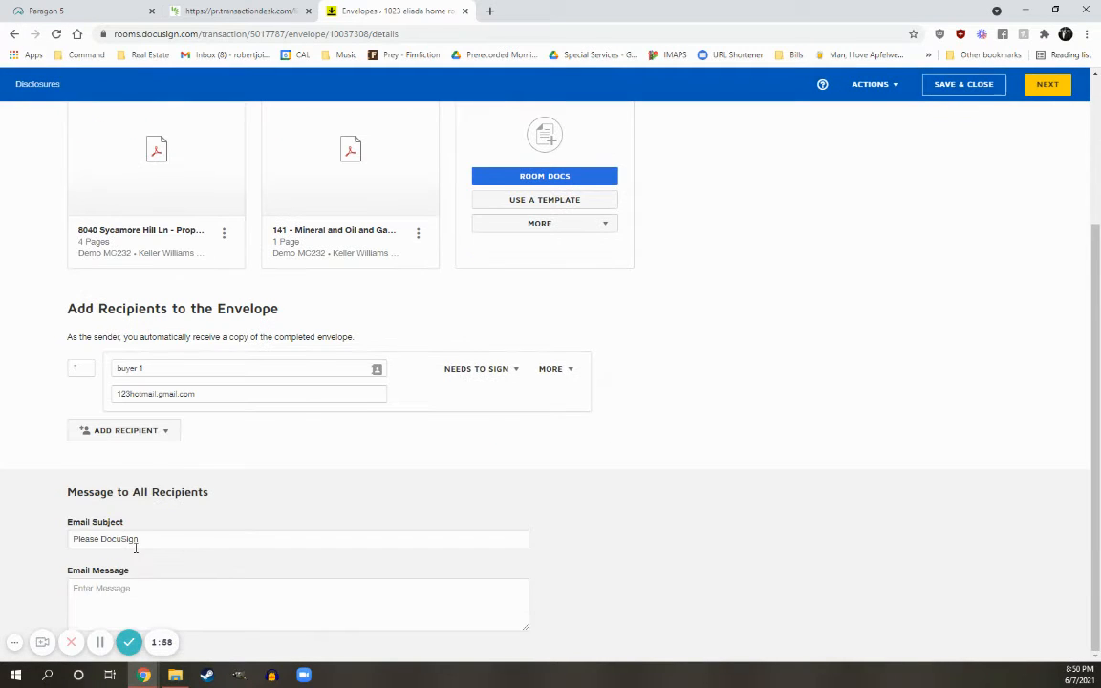
- Enter the subject "Disclosures rewady for signing" and message "pls sign", and continue to field placement with the recipient's e-mail corrected
{"action": "triple_click", "coordinate": [194, 542]}
{"action": "type", "text": "Disclosures rewady for signing"}
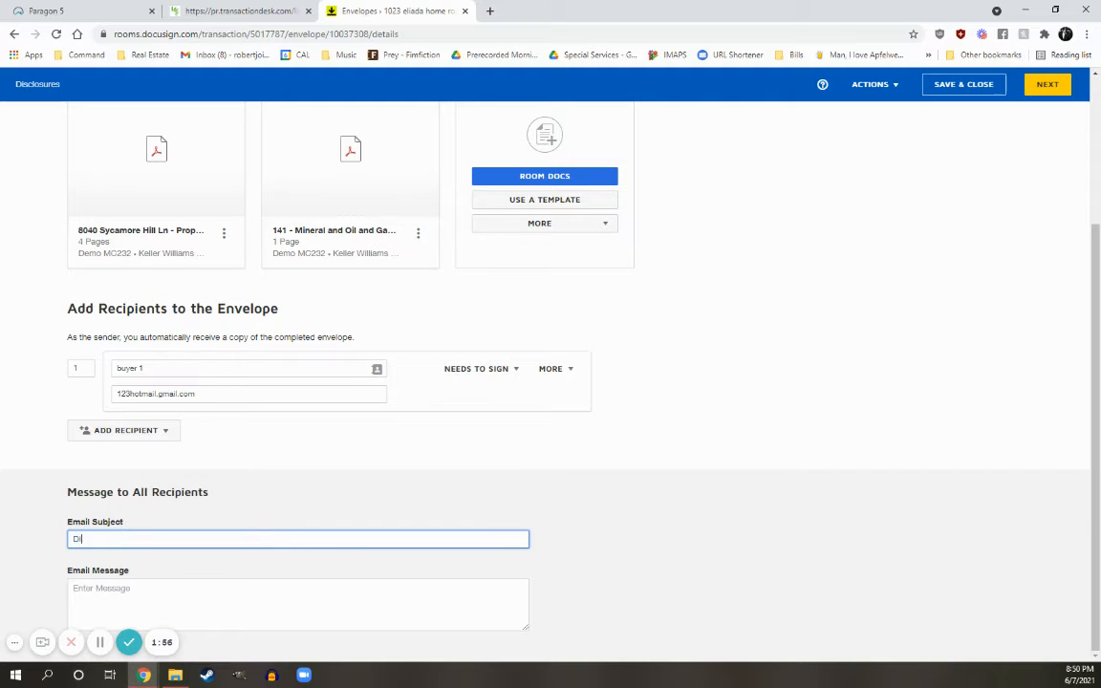
{"action": "key", "text": "Tab"}
{"action": "type", "text": "pls sign"}
{"action": "left_click", "coordinate": [1045, 85]}
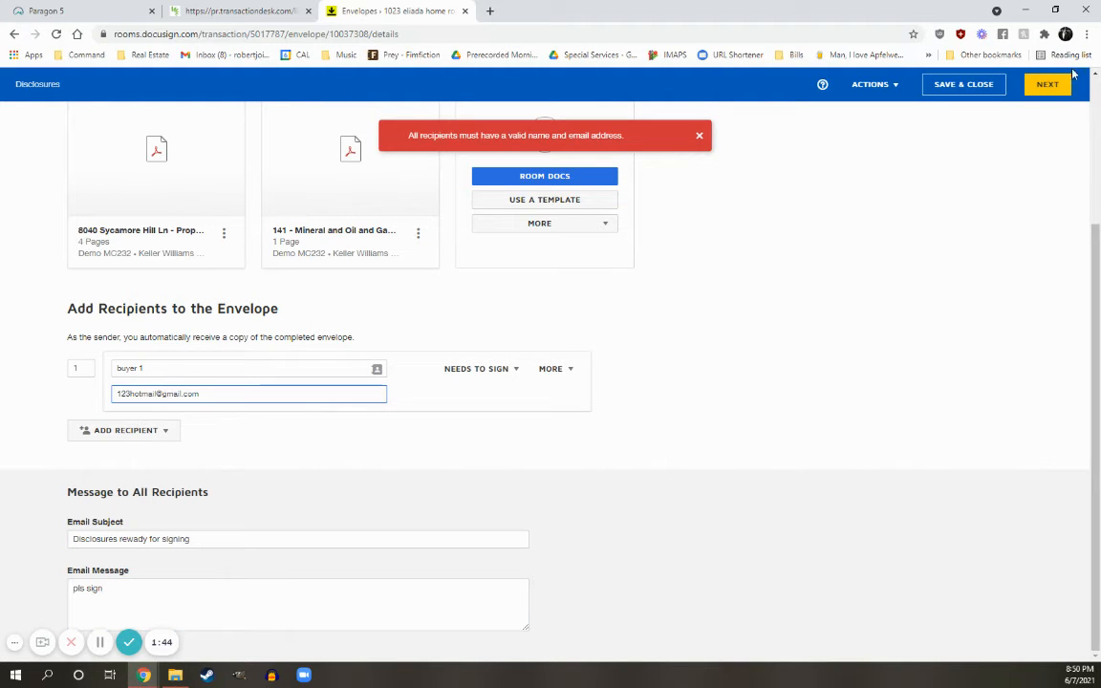
{"action": "left_click", "coordinate": [1045, 86]}
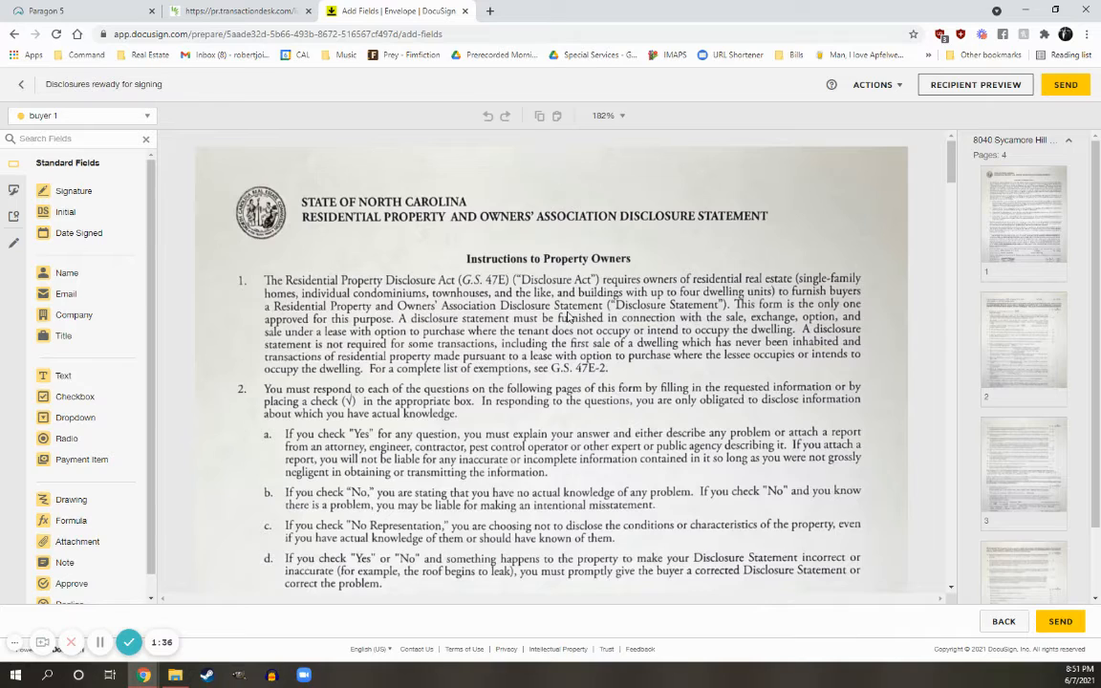
- Place Signature and Date Signed fields on the first buyer signature line on page 1 of the Property Disclosure Statement
{"action": "scroll", "coordinate": [576, 289], "scroll_direction": "down", "scroll_amount": 7}
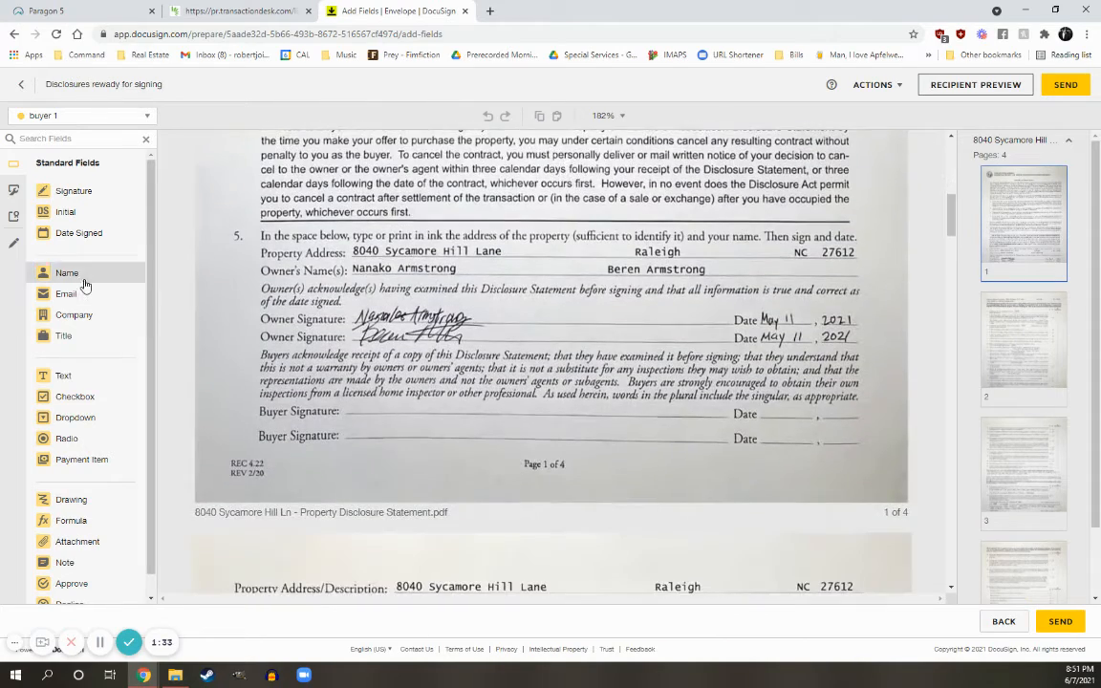
{"action": "mouse_move", "coordinate": [73, 190]}
{"action": "left_mouse_down"}
{"action": "mouse_move", "coordinate": [369, 363]}
{"action": "mouse_move", "coordinate": [369, 398]}
{"action": "mouse_move", "coordinate": [387, 411]}
{"action": "mouse_move", "coordinate": [365, 402]}
{"action": "left_mouse_up"}
{"action": "left_click_drag", "start_coordinate": [105, 234], "coordinate": [761, 405]}
- Place Initial and Date Signed fields on the first buyer initials line on page 2 of the Property Disclosure Statement
{"action": "scroll", "coordinate": [444, 332], "scroll_direction": "down", "scroll_amount": 10}
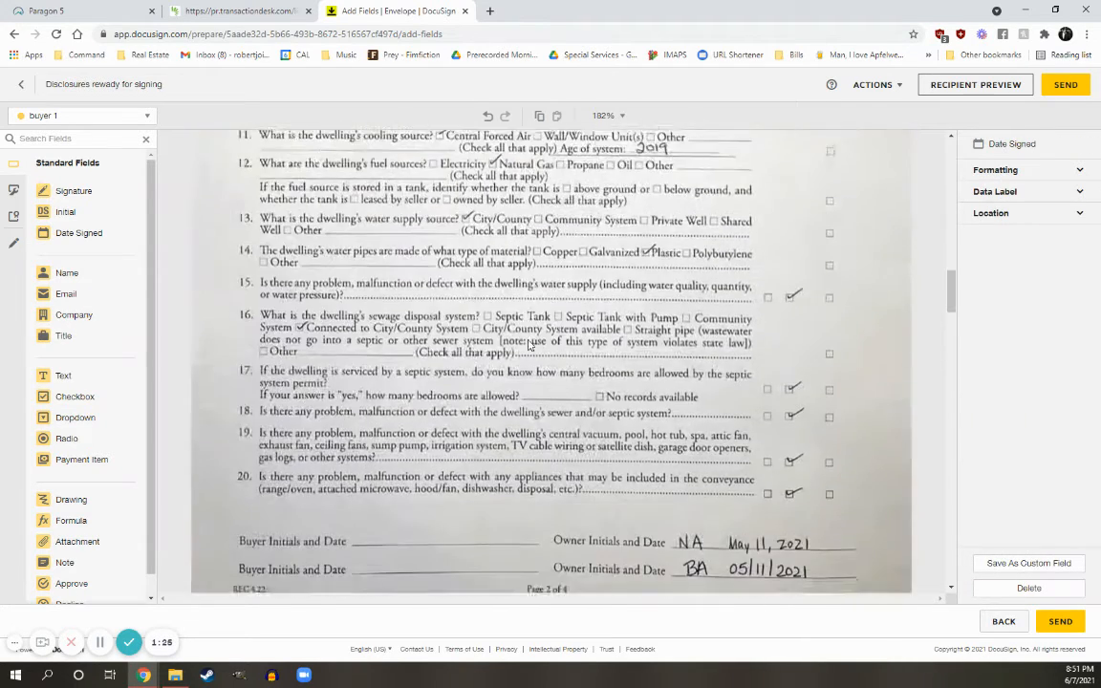
{"action": "scroll", "coordinate": [528, 346], "scroll_direction": "down", "scroll_amount": 3}
{"action": "left_click_drag", "start_coordinate": [63, 212], "coordinate": [365, 306]}
{"action": "left_click_drag", "start_coordinate": [78, 232], "coordinate": [462, 329]}
- Copy page 2's Initial and Date Signed fields together onto the first buyer initials line on page 3
{"action": "left_click_drag", "start_coordinate": [315, 251], "coordinate": [512, 351]}
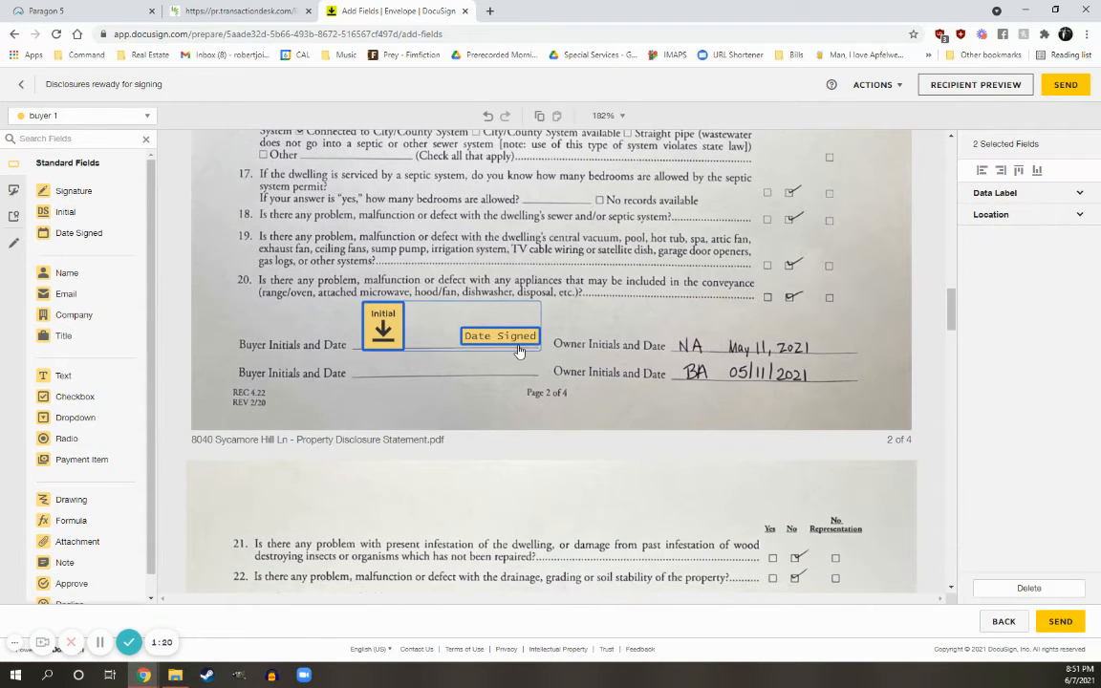
{"action": "key", "text": "ctrl+v"}
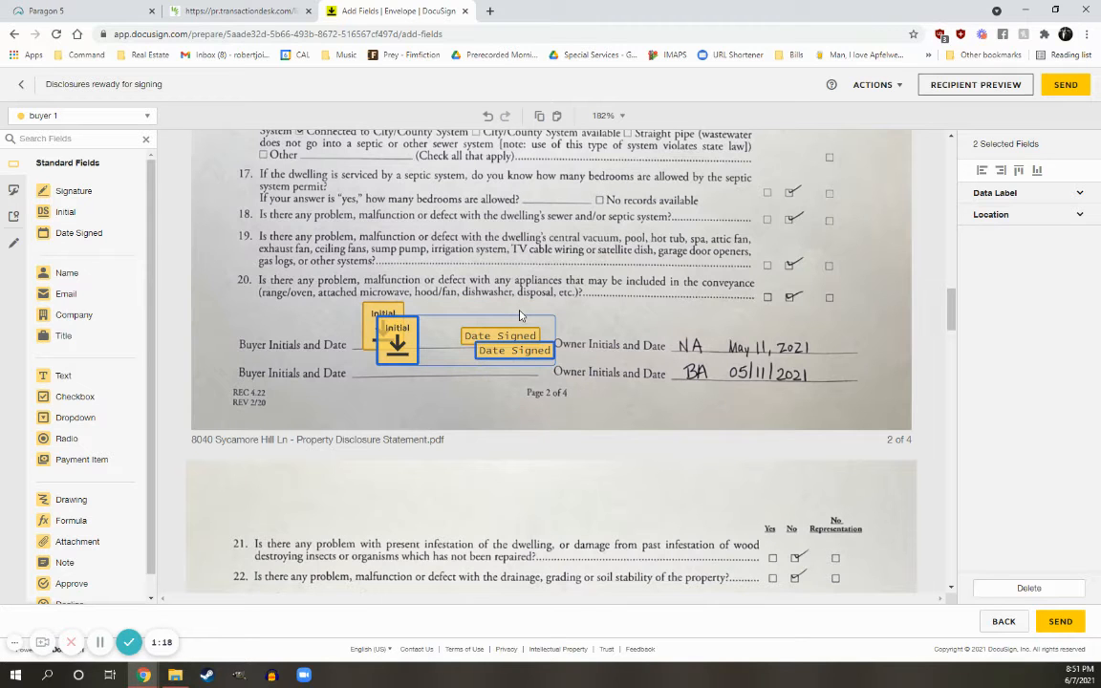
{"action": "key", "text": "Delete"}
{"action": "scroll", "coordinate": [507, 323], "scroll_direction": "down", "scroll_amount": 10}
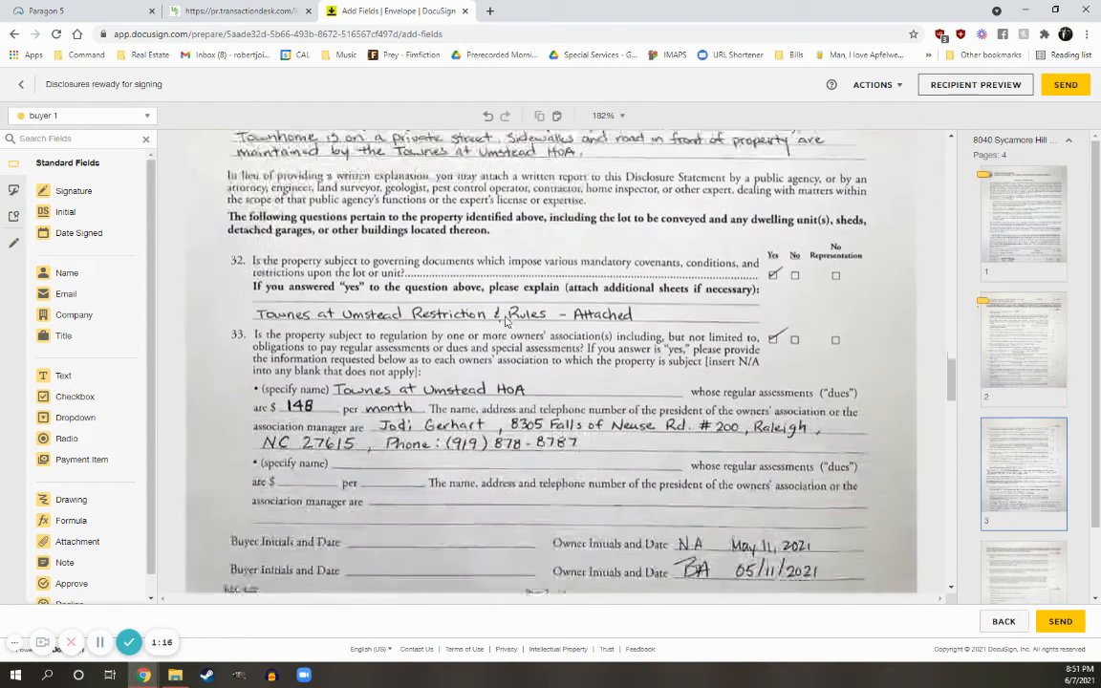
{"action": "scroll", "coordinate": [507, 322], "scroll_direction": "down", "scroll_amount": 5}
{"action": "key", "text": "ctrl+v"}
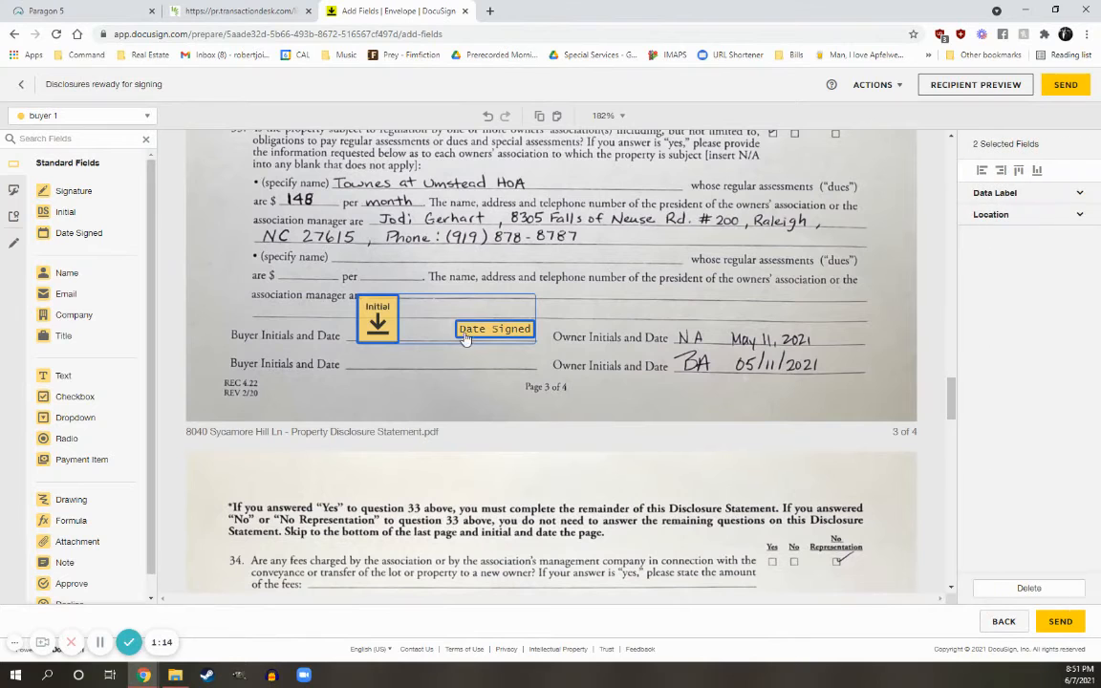
{"action": "left_click_drag", "start_coordinate": [390, 345], "coordinate": [387, 348]}
{"action": "left_click", "coordinate": [423, 372]}
- Copy the Initial and Date Signed fields together onto the first buyer initials line on page 4 of the Property Disclosure Statement
{"action": "scroll", "coordinate": [425, 372], "scroll_direction": "down", "scroll_amount": 10}
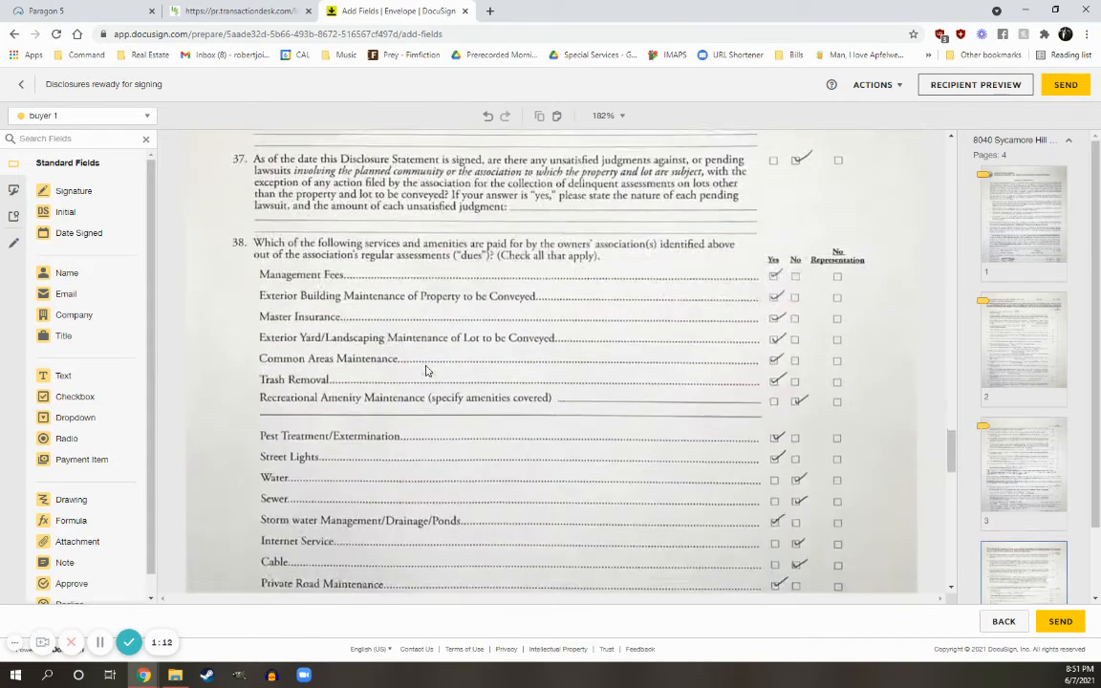
{"action": "scroll", "coordinate": [427, 372], "scroll_direction": "down", "scroll_amount": 4}
{"action": "key", "text": "ctrl+v"}
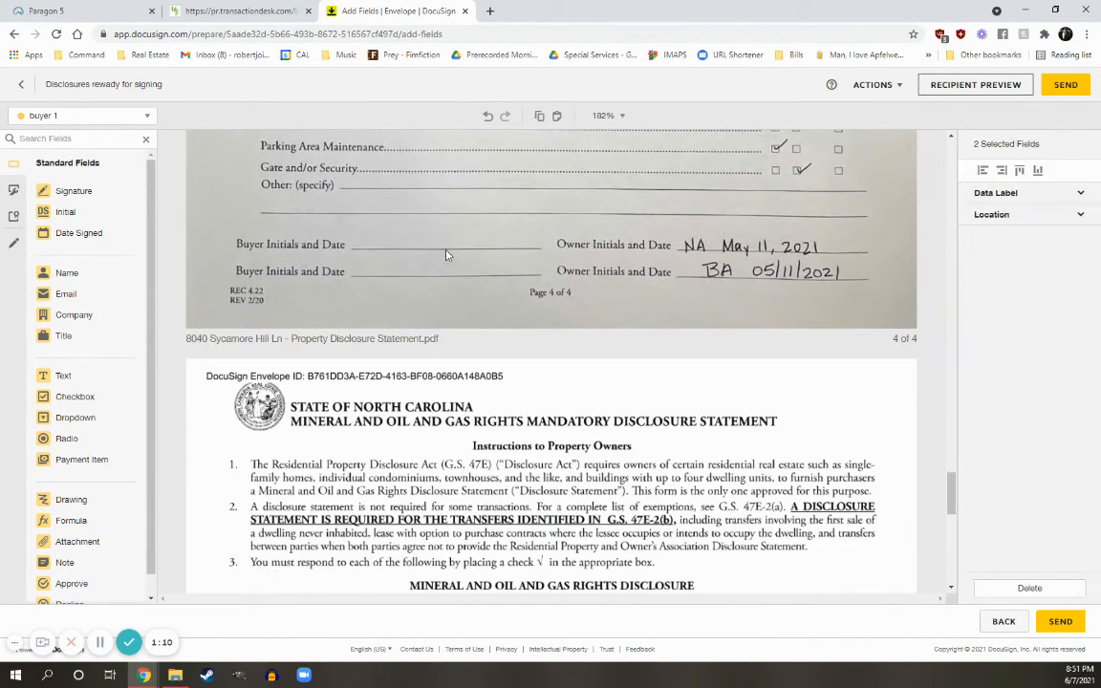
{"action": "key", "text": "ctrl+z"}
{"action": "scroll", "coordinate": [468, 310], "scroll_direction": "up", "scroll_amount": 3}
{"action": "key", "text": "ctrl+v"}
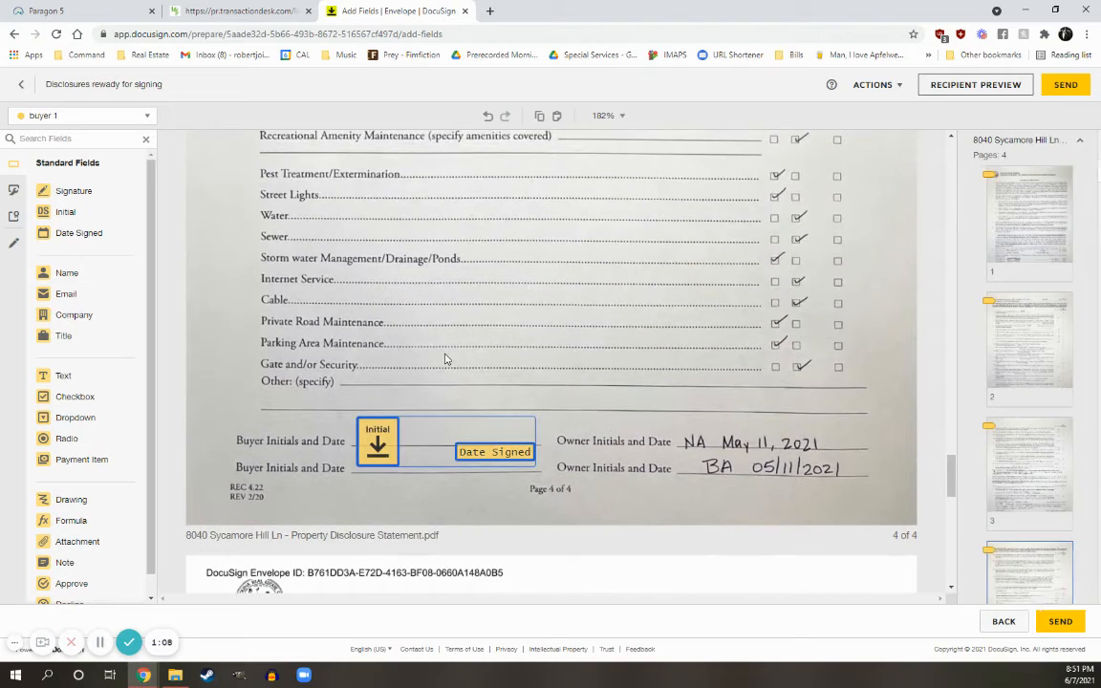
{"action": "left_click_drag", "start_coordinate": [482, 455], "coordinate": [478, 443]}
{"action": "left_click", "coordinate": [503, 473]}
- Place an Initial field on the buyer initials line for item 1 of the Mineral and Oil and Gas Rights Disclosure Statement
{"action": "scroll", "coordinate": [466, 460], "scroll_direction": "down", "scroll_amount": 6}
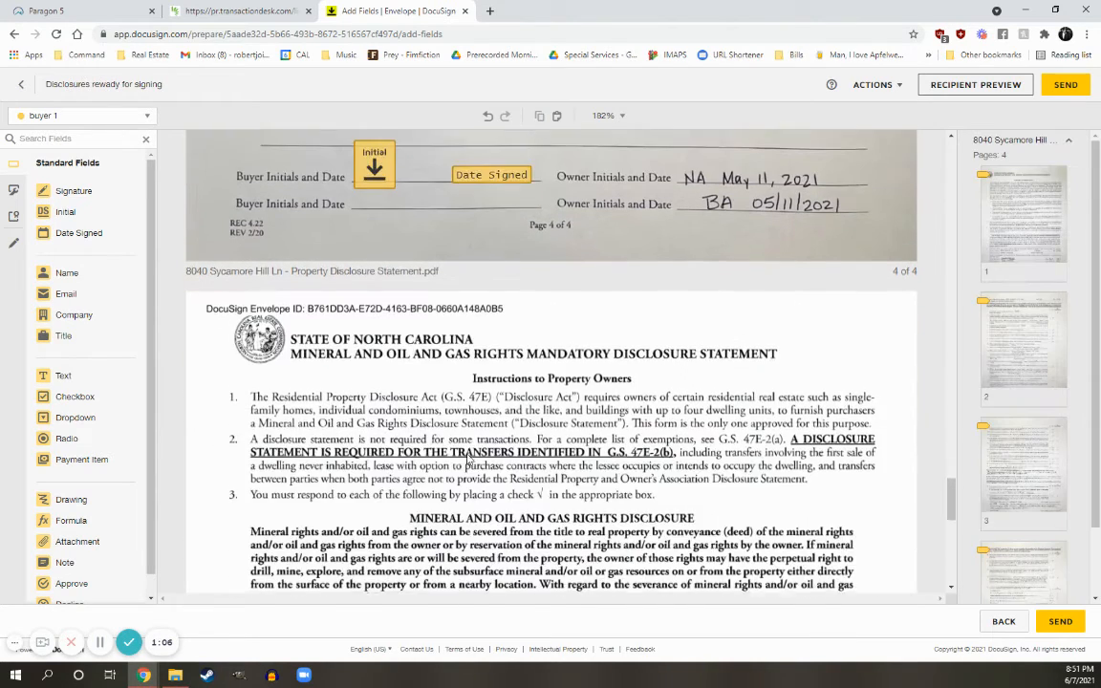
{"action": "scroll", "coordinate": [438, 419], "scroll_direction": "down", "scroll_amount": 1}
{"action": "left_click_drag", "start_coordinate": [65, 211], "coordinate": [289, 249]}
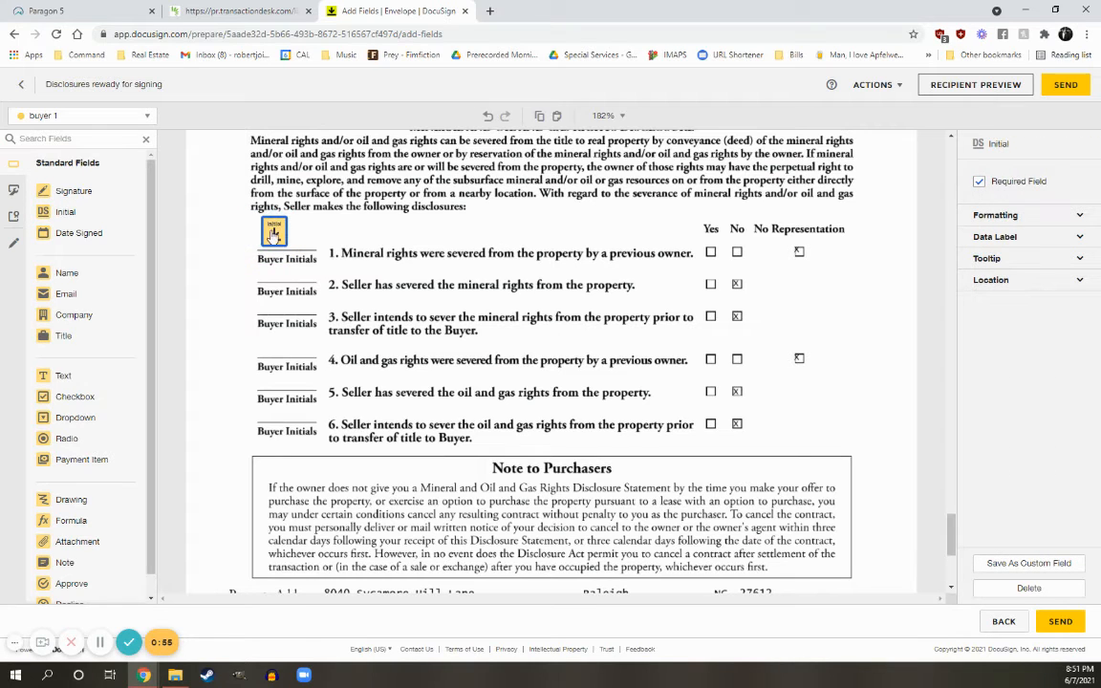
- Copy item 1's Initial field onto the buyer initials lines of items 2 through 6 in the mineral rights disclosure
{"action": "key", "text": "ctrl+c"}
{"action": "key", "text": "ctrl+v"}
{"action": "left_click_drag", "start_coordinate": [288, 236], "coordinate": [273, 256]}
{"action": "key", "text": "ctrl+v"}
{"action": "key", "text": "ctrl+v"}
{"action": "key", "text": "ctrl+v"}
{"action": "left_click_drag", "start_coordinate": [314, 317], "coordinate": [263, 387]}
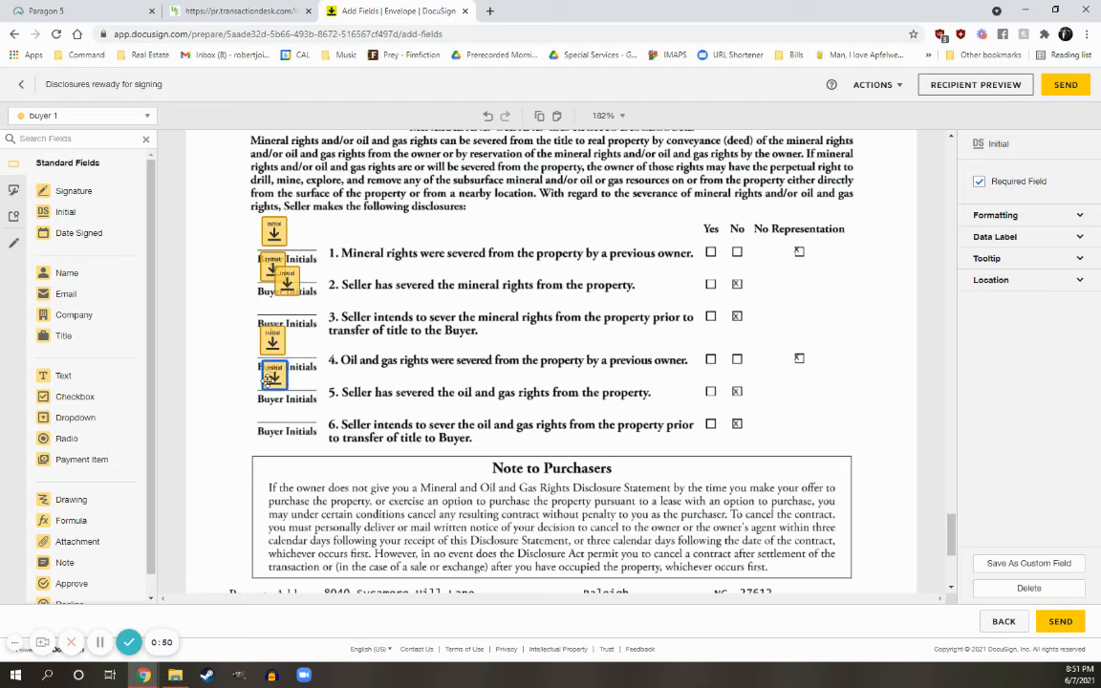
{"action": "left_click", "coordinate": [284, 292]}
{"action": "left_click_drag", "start_coordinate": [285, 290], "coordinate": [273, 411]}
{"action": "key", "text": "ctrl+v"}
{"action": "left_click", "coordinate": [336, 354]}
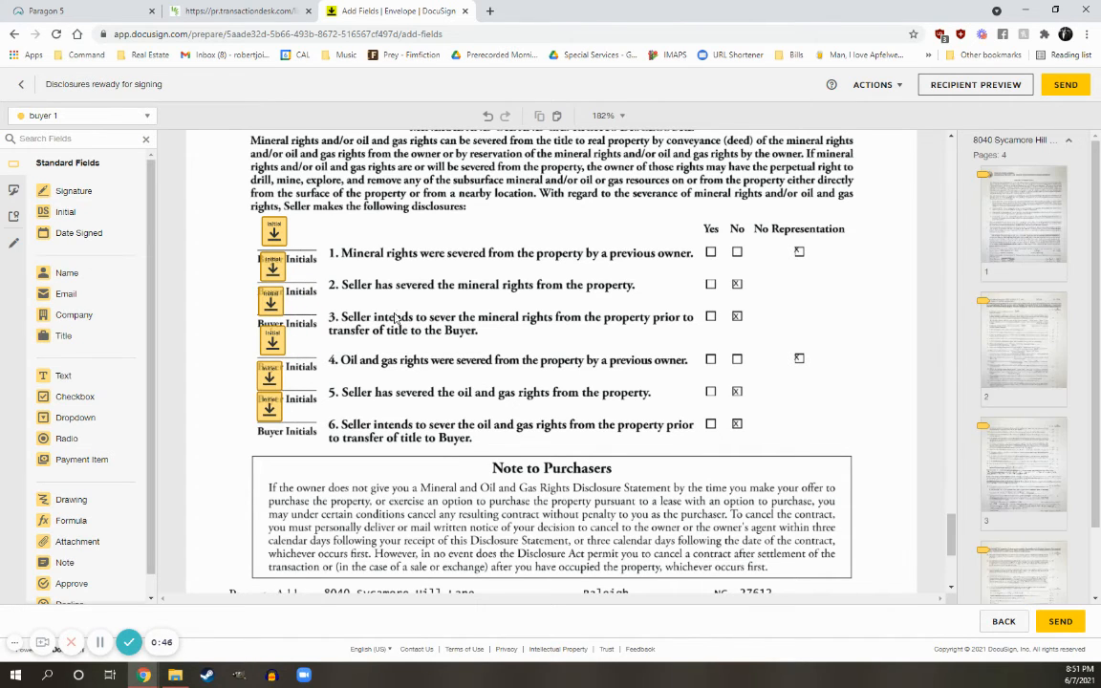
{"action": "right_click", "coordinate": [274, 232]}
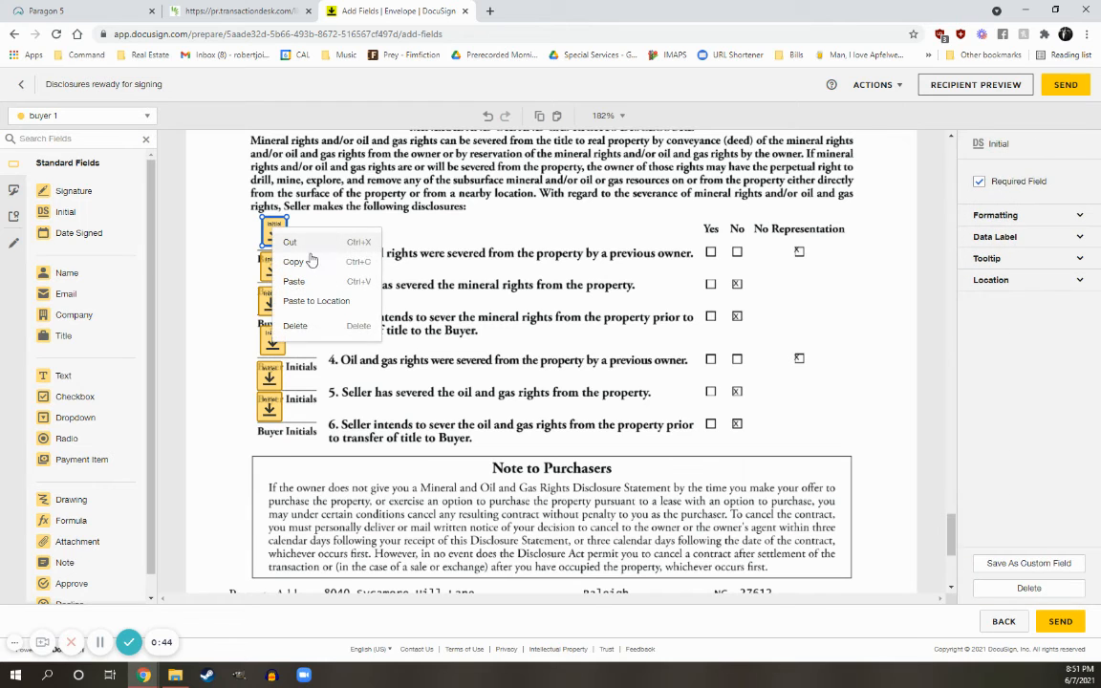
- Place Signature and Date Signed fields on the first purchaser signature line of the mineral rights disclosure, and send the envelope
{"action": "scroll", "coordinate": [425, 260], "scroll_direction": "down", "scroll_amount": 5}
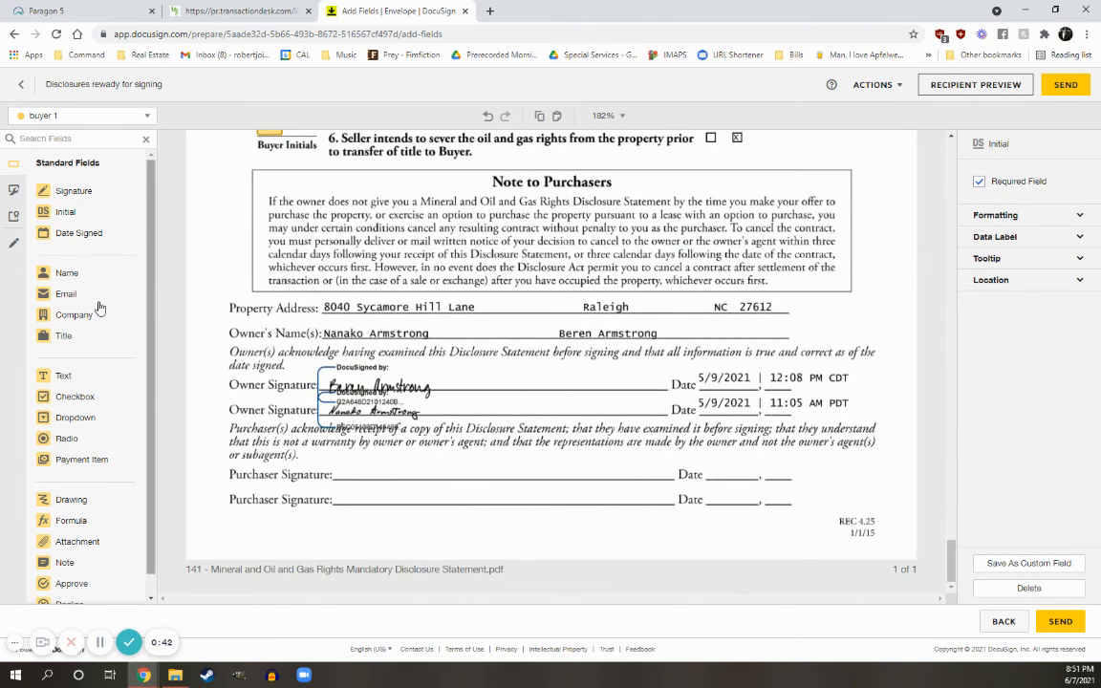
{"action": "mouse_move", "coordinate": [72, 192]}
{"action": "left_mouse_down"}
{"action": "mouse_move", "coordinate": [336, 405]}
{"action": "mouse_move", "coordinate": [354, 462]}
{"action": "left_mouse_up"}
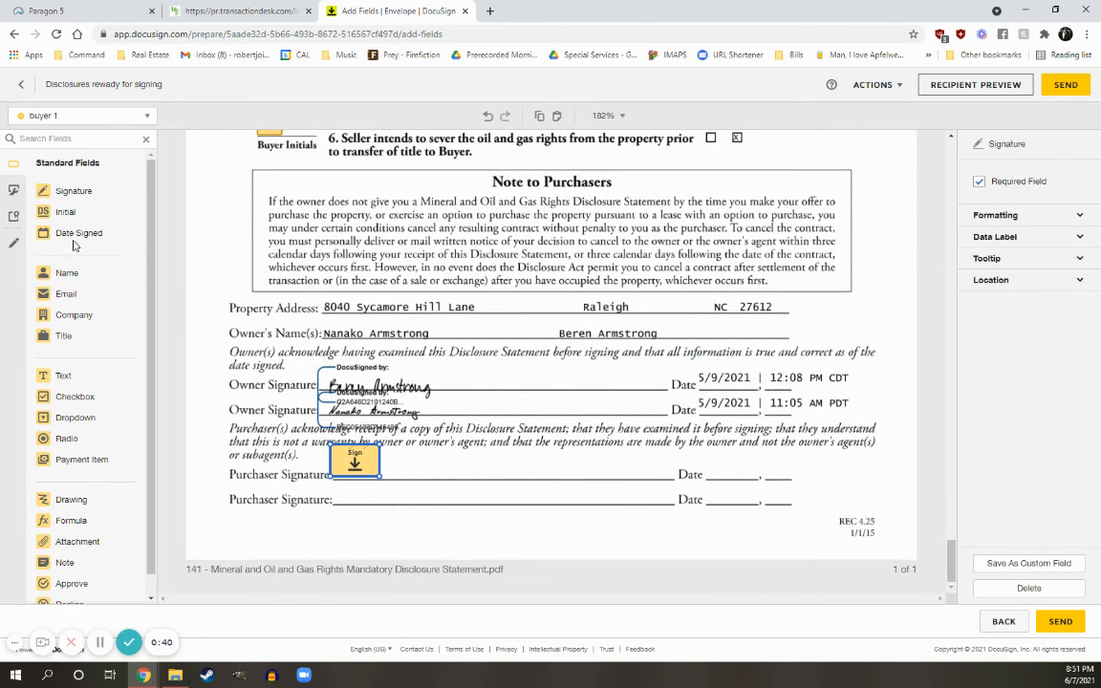
{"action": "mouse_move", "coordinate": [77, 233]}
{"action": "left_mouse_down"}
{"action": "mouse_move", "coordinate": [685, 411]}
{"action": "mouse_move", "coordinate": [784, 483]}
{"action": "left_mouse_up"}
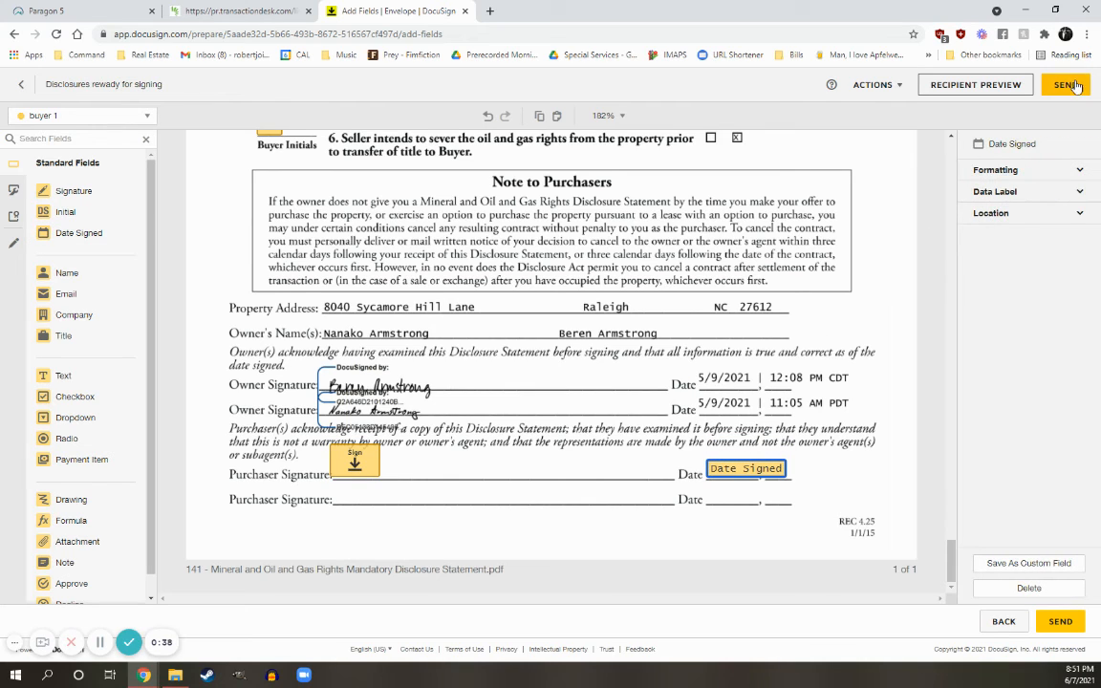
{"action": "left_click", "coordinate": [1068, 85]}
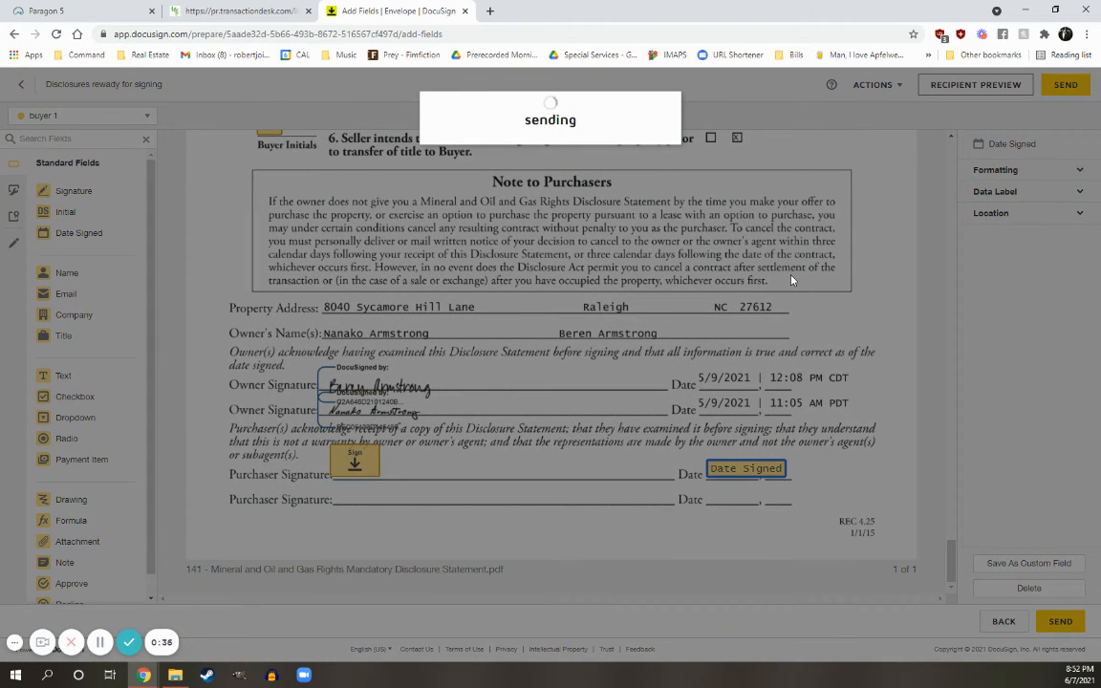